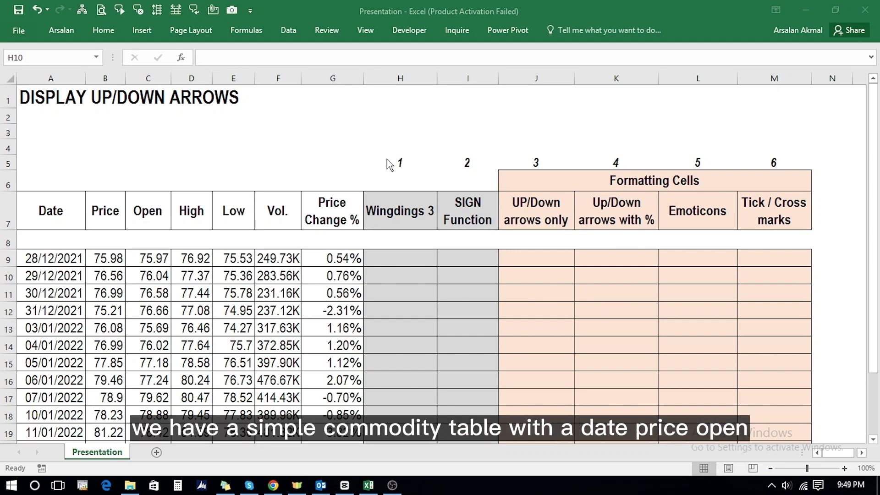
- Examine the table's column headings from Date to Price Change % and the values in the Price Change % column
click(359, 226)
key(Left)
key(ctrl+Left)
key(Up)
key(Up)
key(Up)
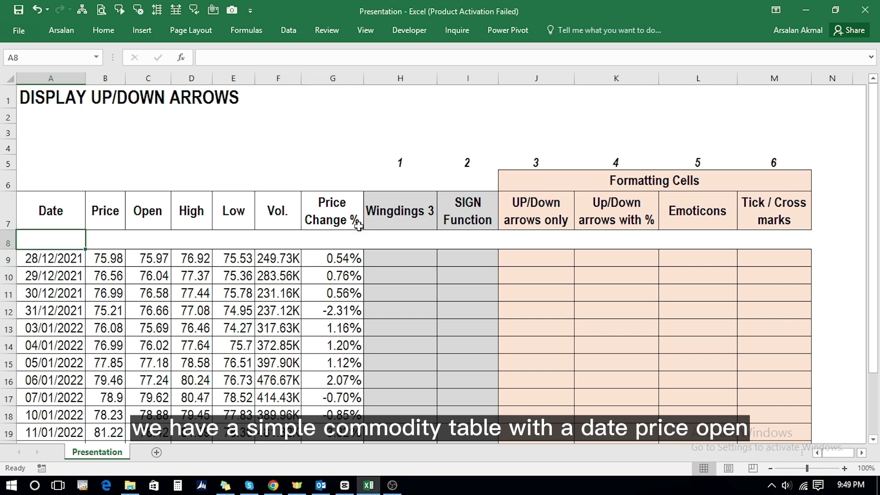
key(Right)
key(Right)
key(Right)
key(Right)
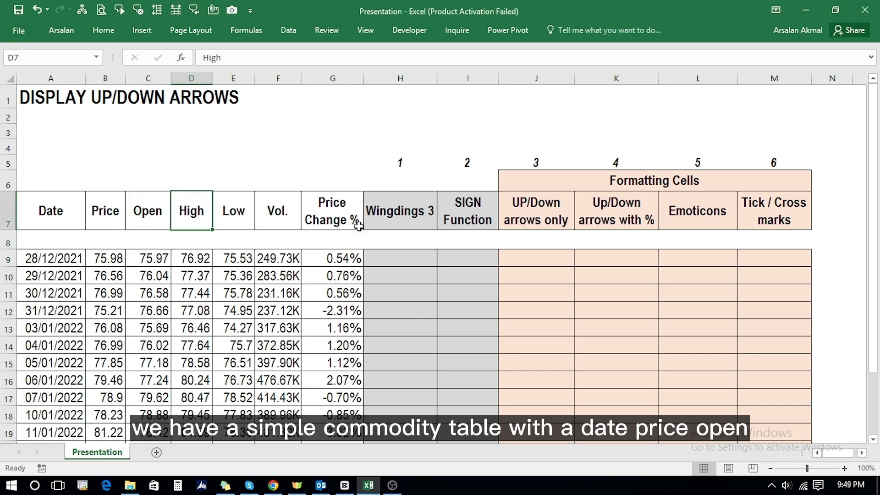
key(Right)
key(Right)
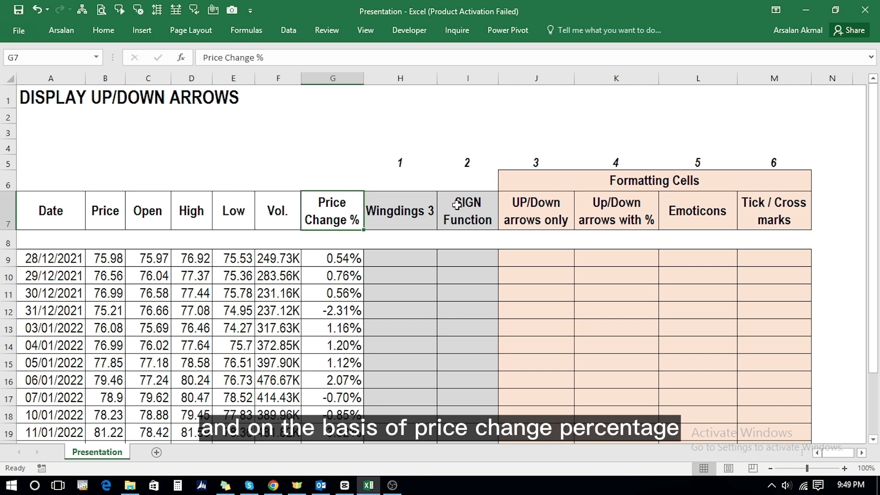
drag(323, 202, 325, 415)
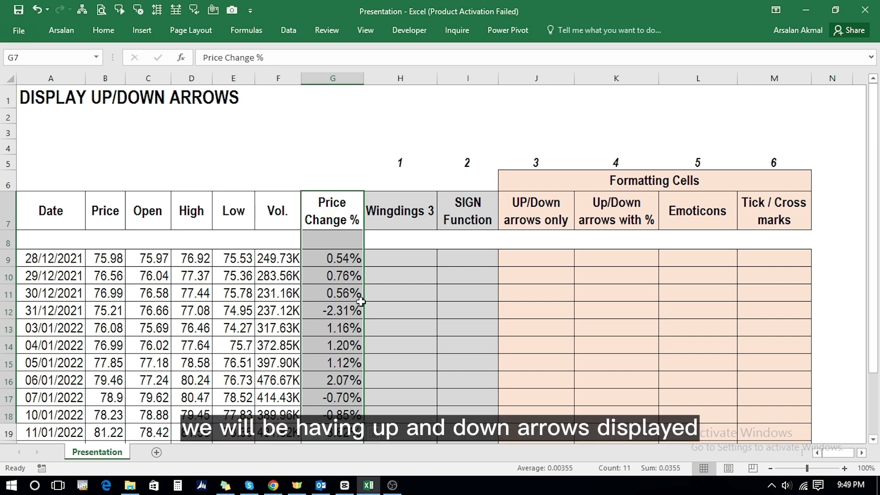
- Enter the formula =IF(G9>0,"p","q") in cell H9 of the Wingdings 3 column
click(393, 260)
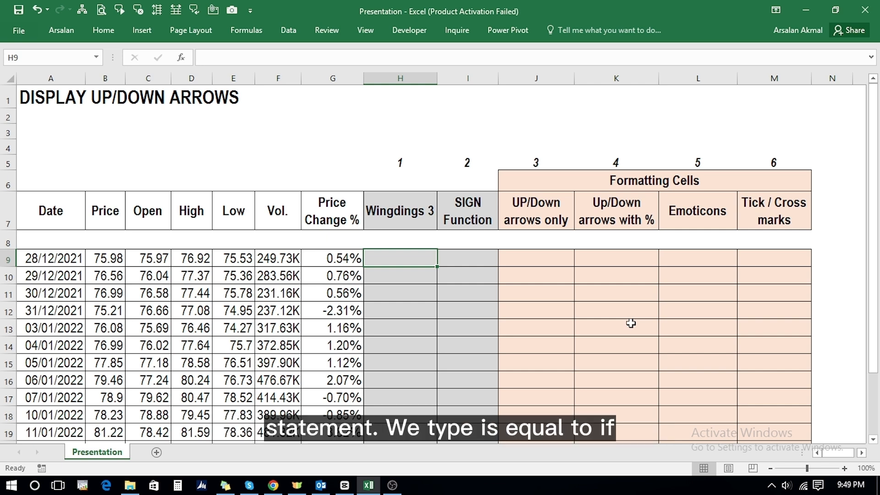
text(=if)
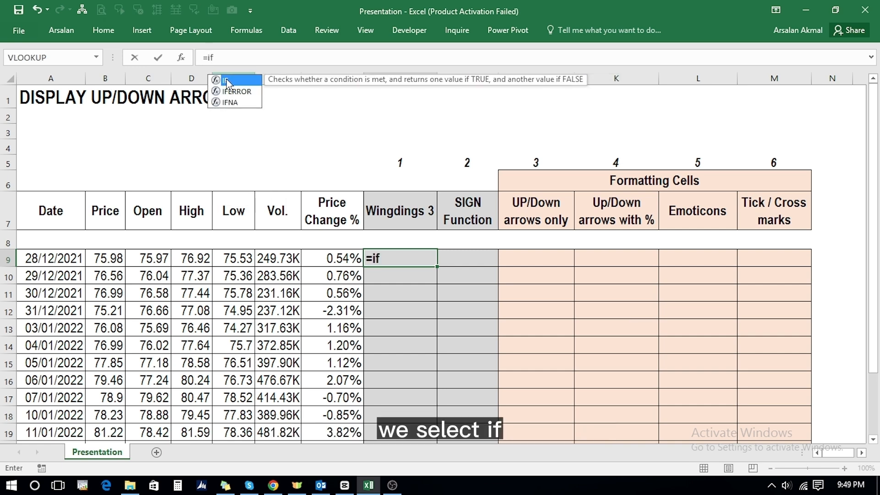
double_click(226, 81)
key(Left)
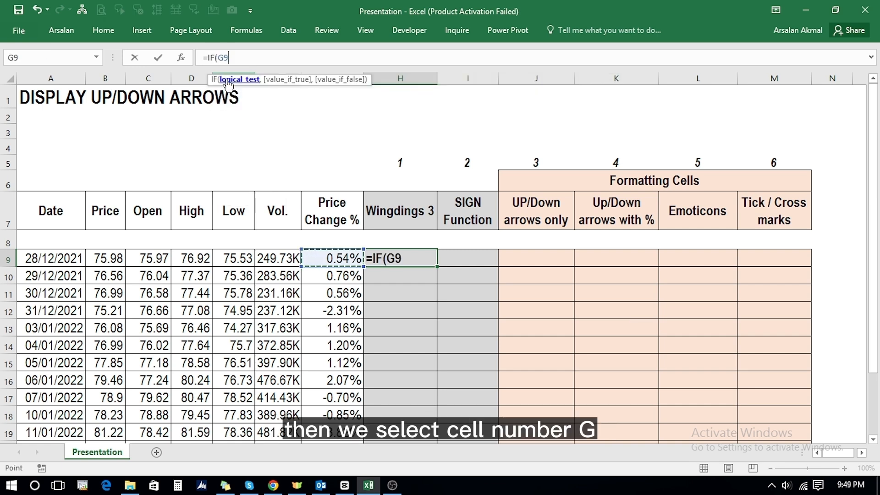
text(>)
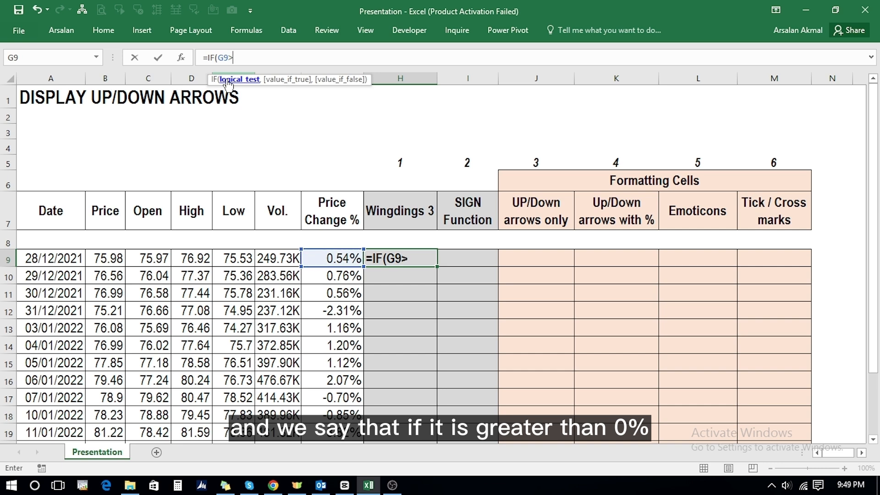
text(0,)
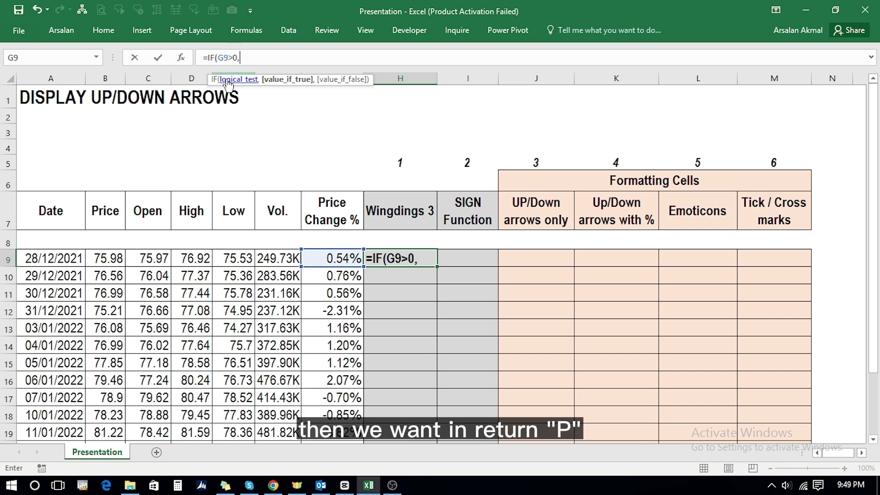
text("p",)
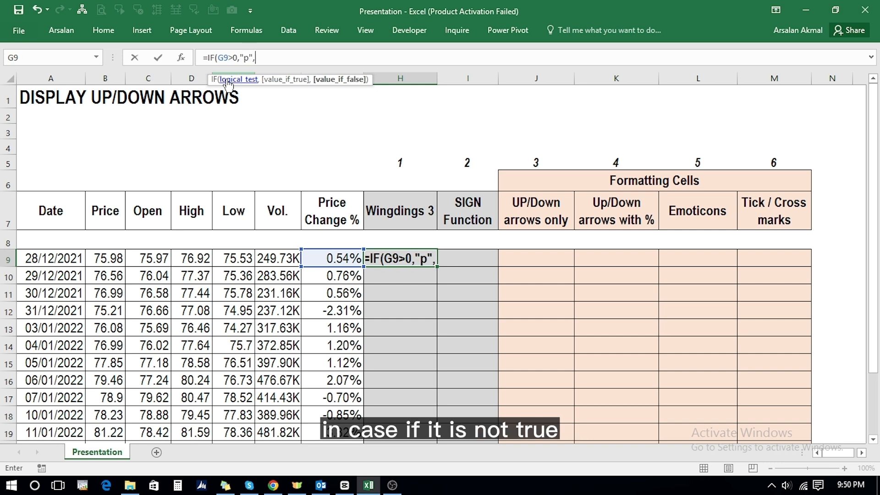
text(")
text(q"))
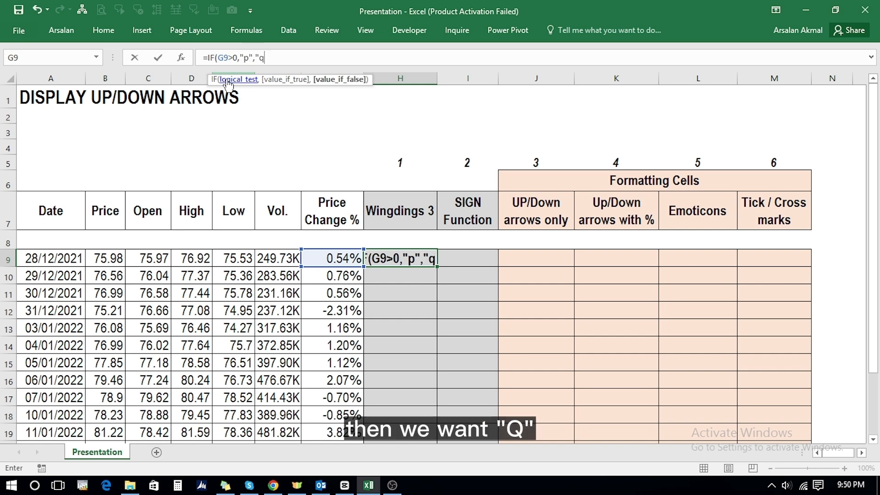
key(ctrl+Return)
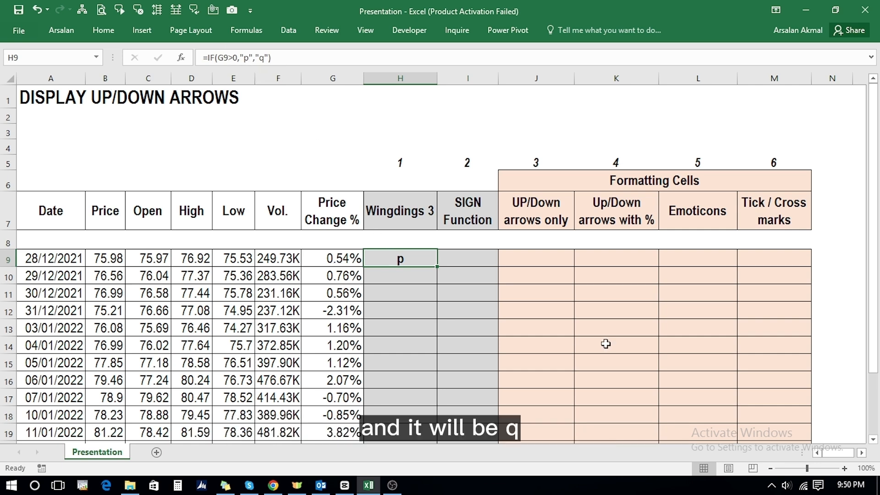
- Copy the IF formula from H9 down through H12
key(ctrl+c)
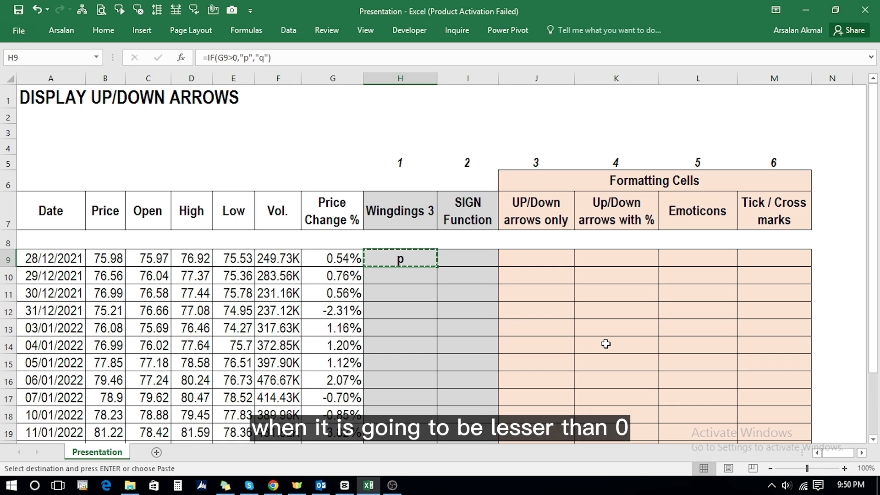
key(shift+Down)
key(shift+Down)
key(shift+Down)
key(Return)
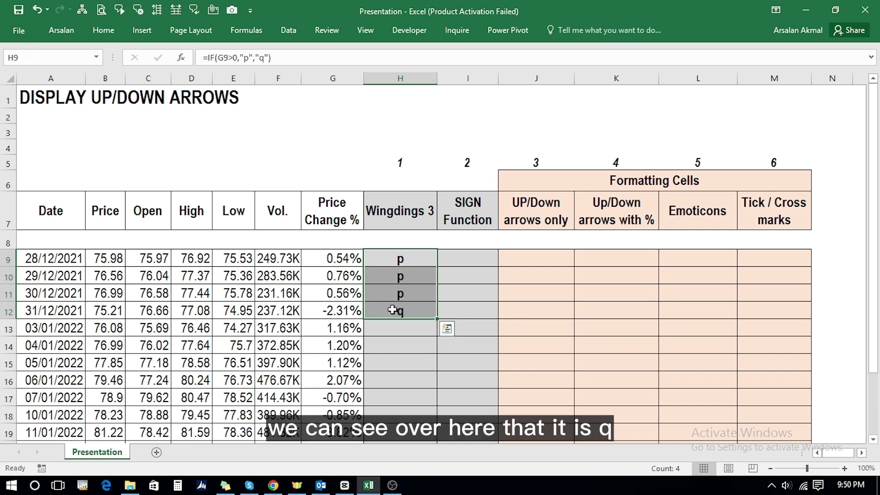
- Copy the IF formula from H12 down the remaining rows of the Wingdings 3 column to H21
click(386, 309)
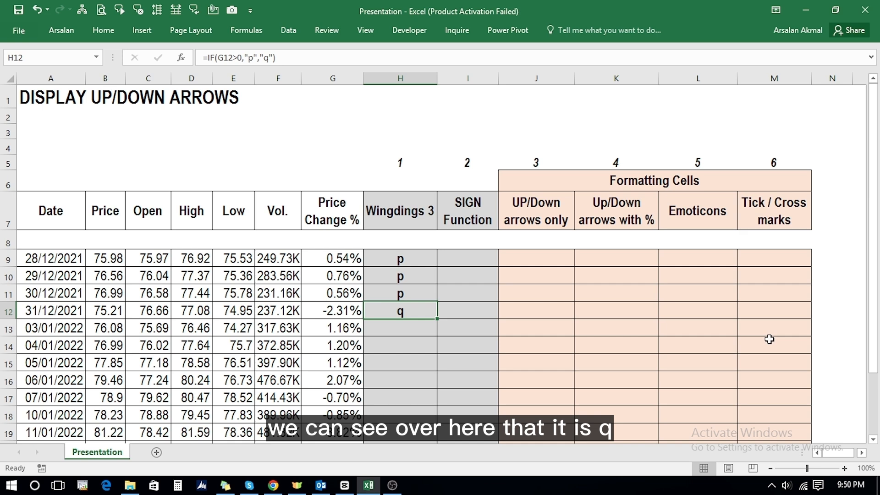
key(Left)
key(Right)
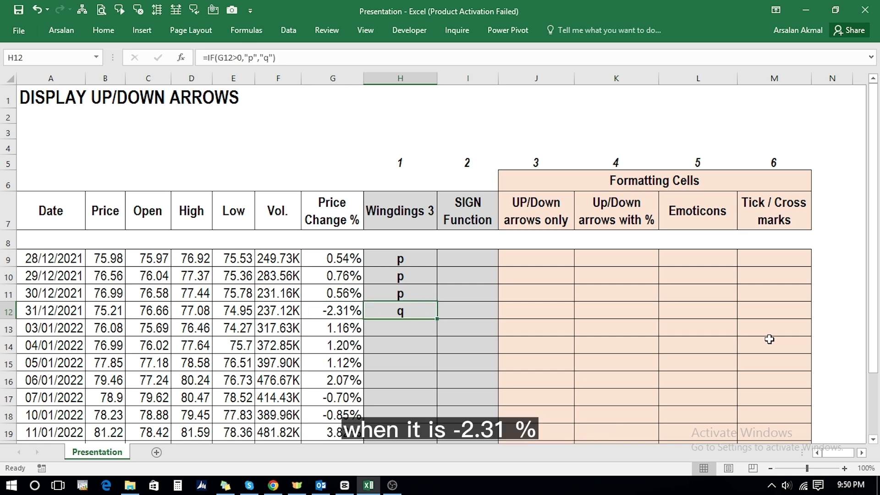
key(ctrl+c)
key(shift+Down)
key(shift+Down)
key(shift+Down)
key(shift+Down)
key(shift+Down)
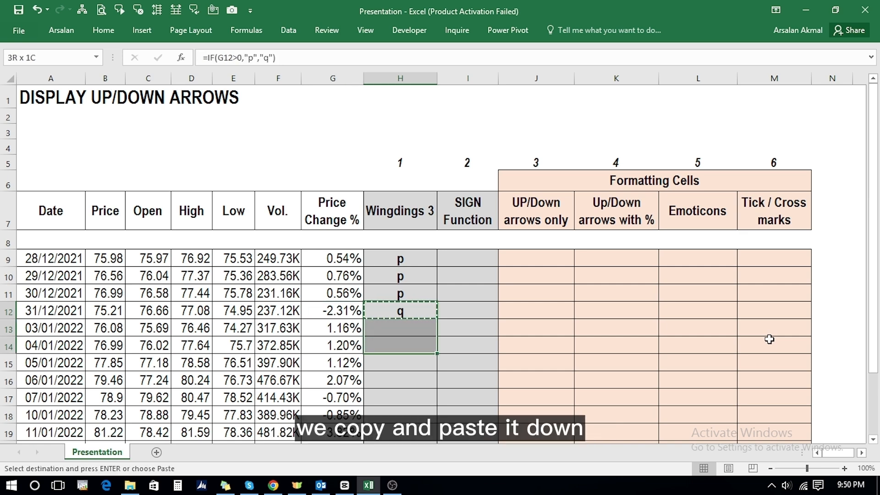
key(shift+Down)
key(shift+Down)
key(shift+Down)
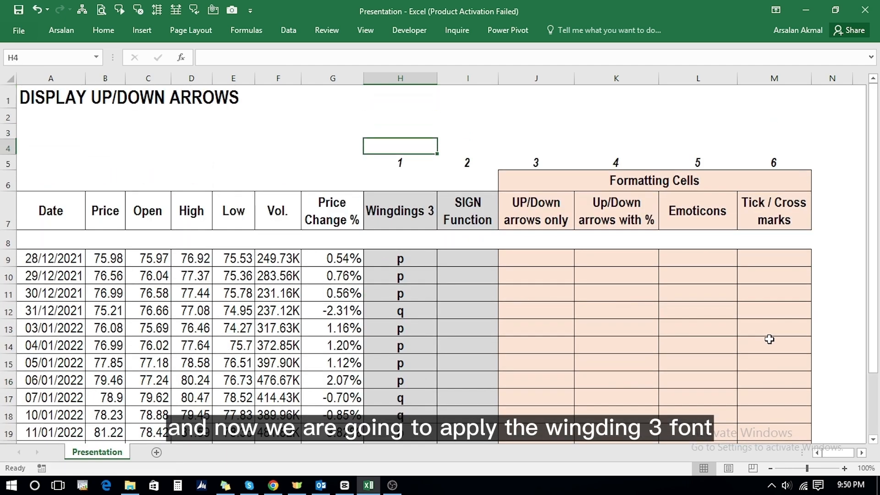
- Apply the Wingdings 3 font to the formula cells H9:H21
key(Down)
key(ctrl+shift+Down)
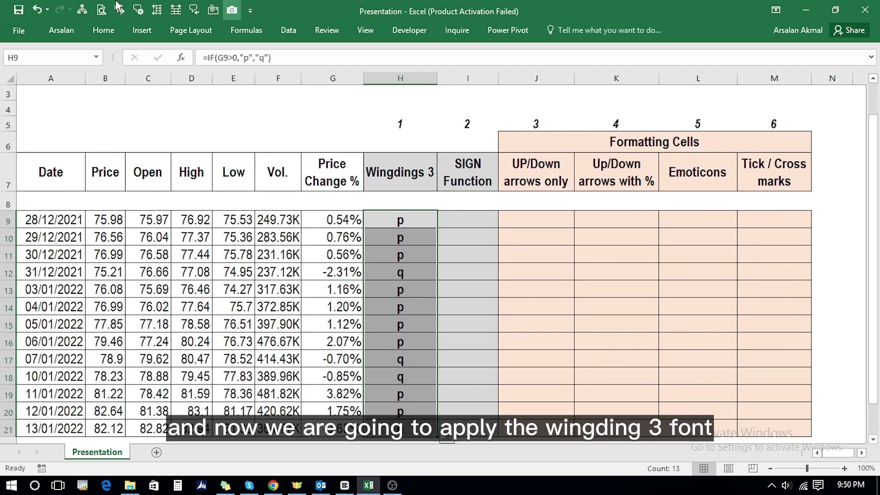
click(99, 30)
click(153, 52)
text(Wingdings 3)
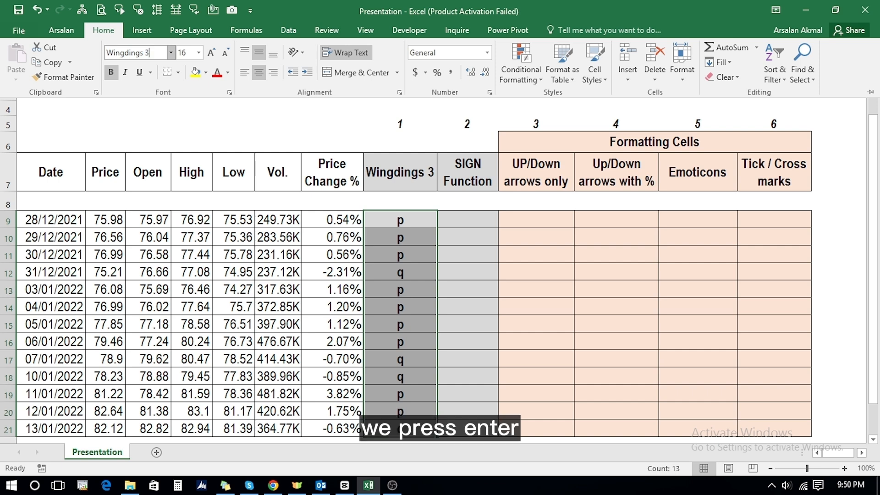
key(Return)
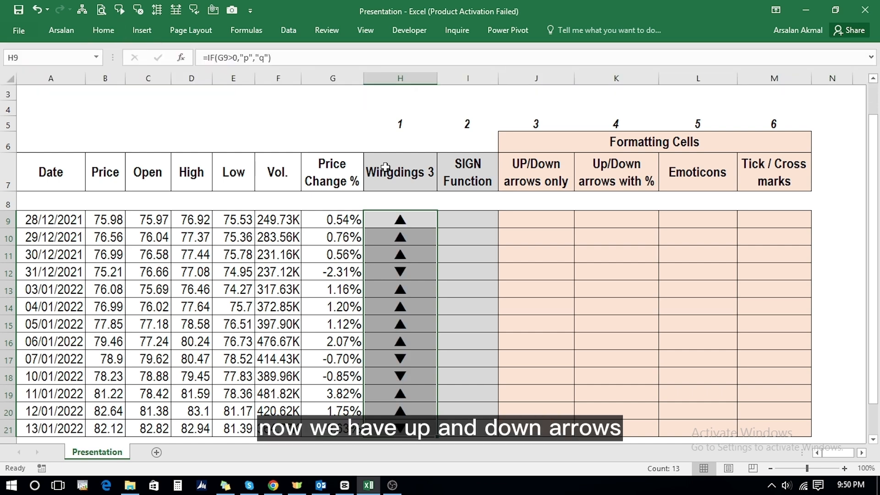
- Start a Greater Than highlight rule on H9:H21 with p as the comparison value
click(383, 218)
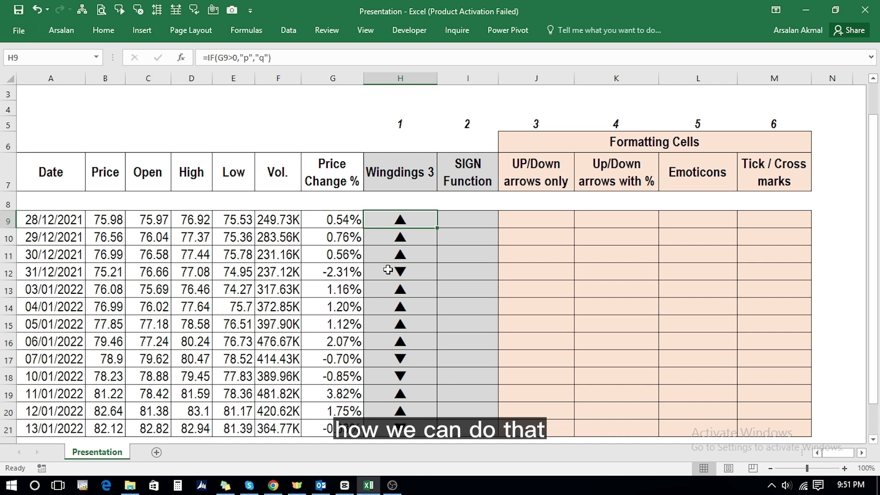
key(shift+Down)
key(shift+Down)
key(shift+Down)
key(shift+Down)
key(shift+Down)
key(shift+Down)
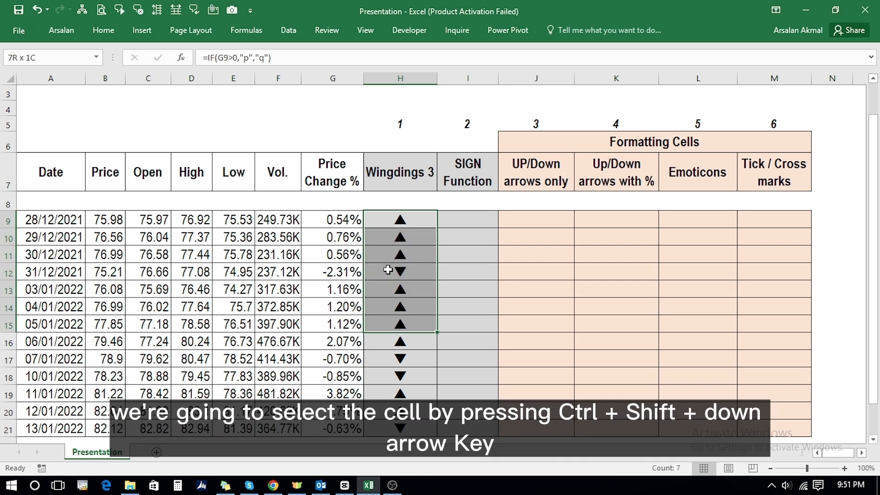
key(shift+Down)
key(shift+Down)
key(shift+Down)
key(shift+Down)
key(shift+Down)
key(shift+Down)
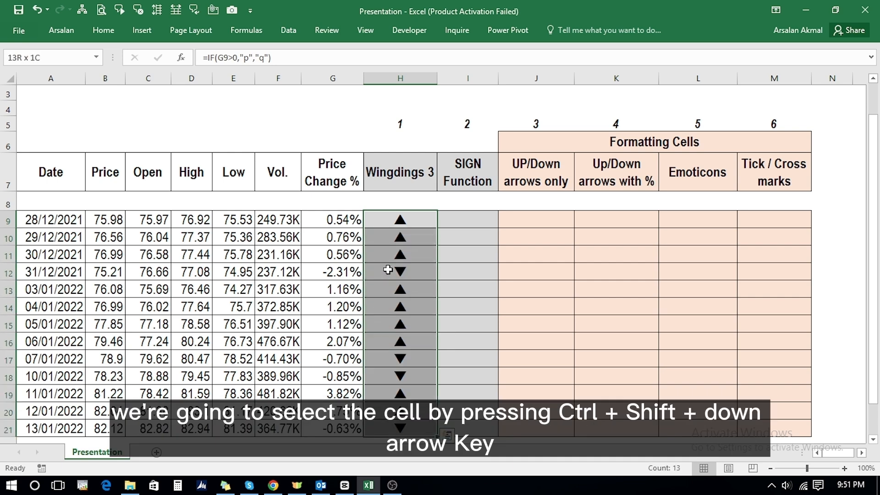
click(103, 30)
click(521, 69)
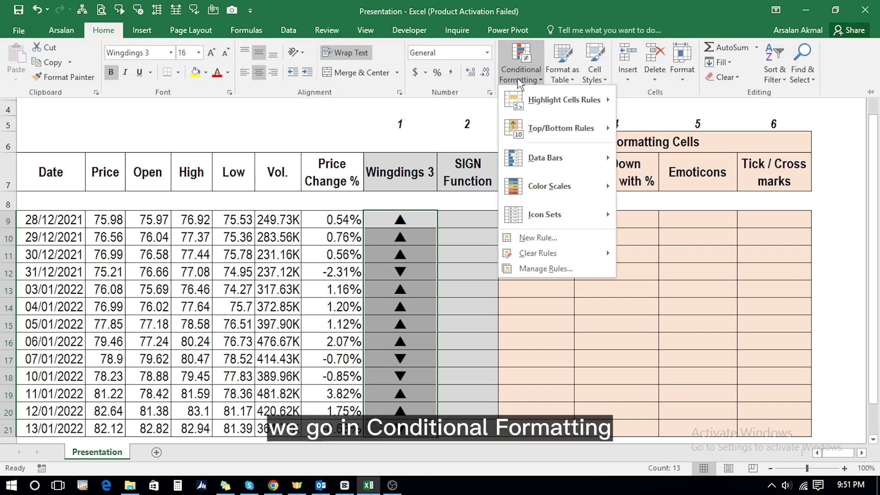
mouse_move(540, 107)
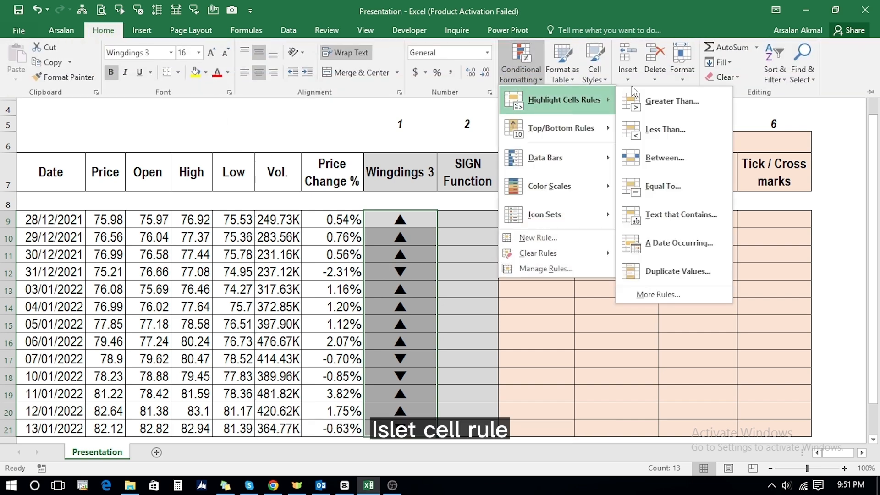
click(655, 99)
text(p)
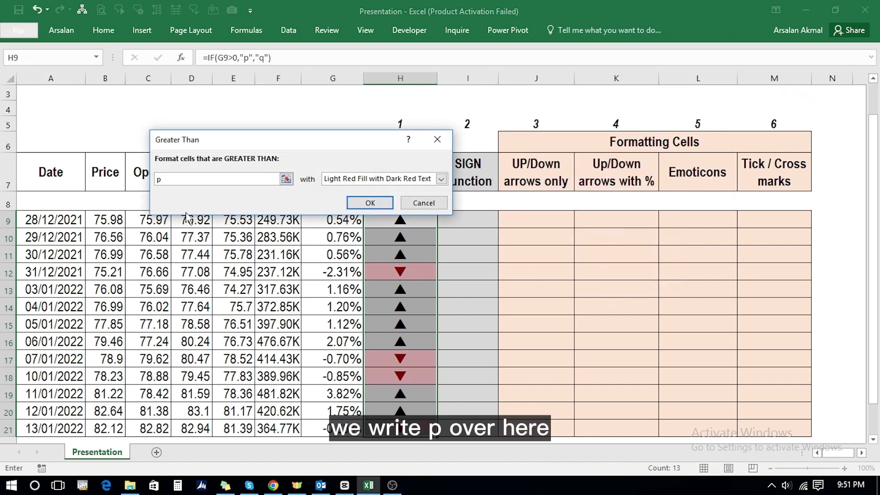
- Give the Greater Than rule a custom format with the standard red font color and apply it
click(441, 179)
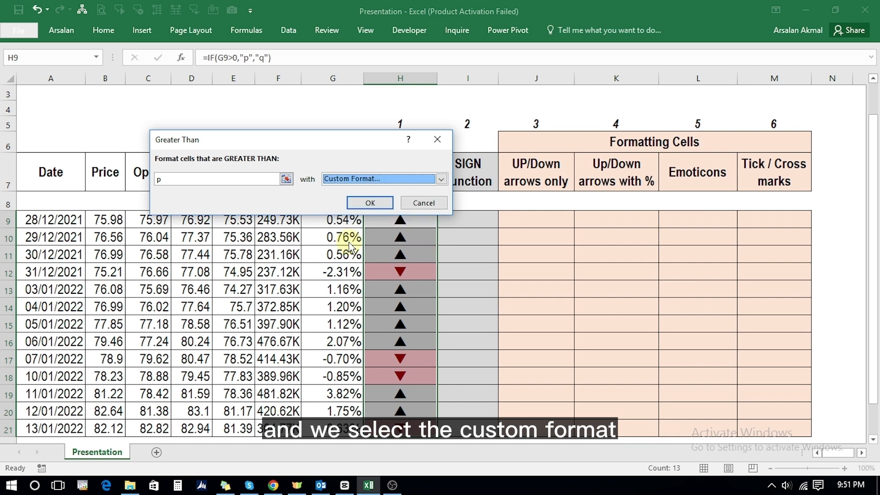
click(352, 241)
click(389, 139)
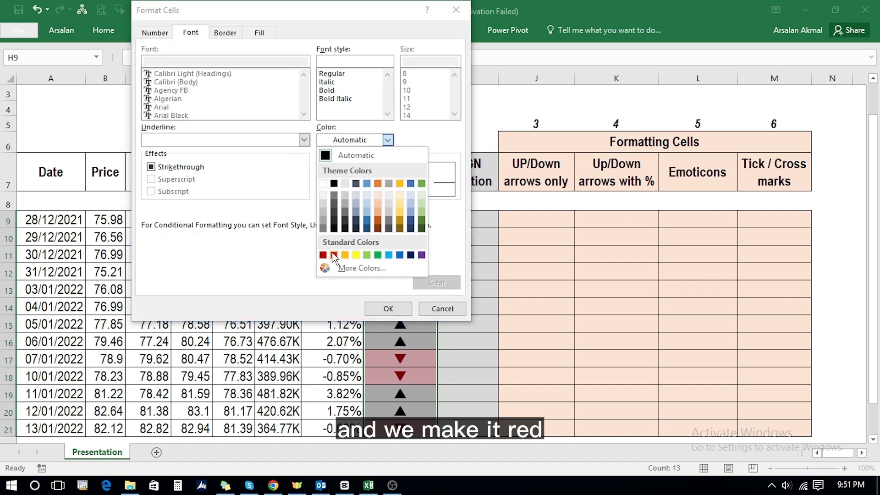
click(336, 255)
click(386, 308)
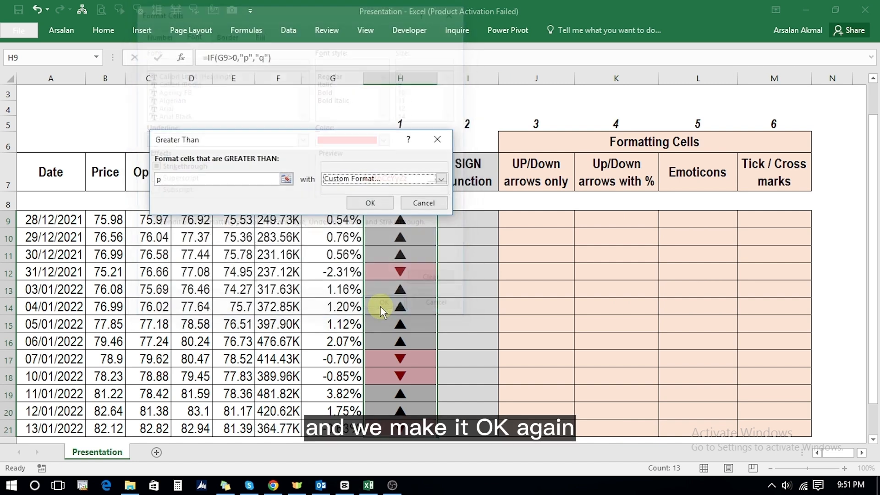
click(373, 200)
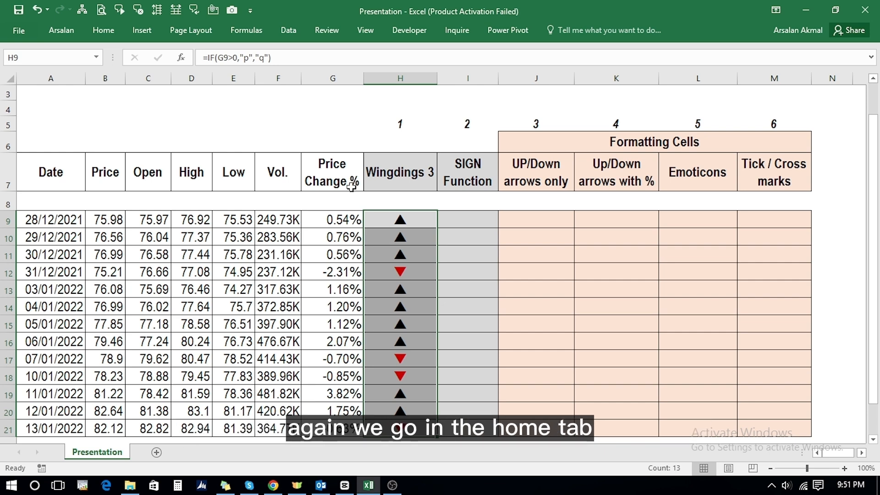
- Start a Less Than highlight rule on H9:H21 with q as the comparison value
click(109, 31)
click(521, 69)
mouse_move(563, 102)
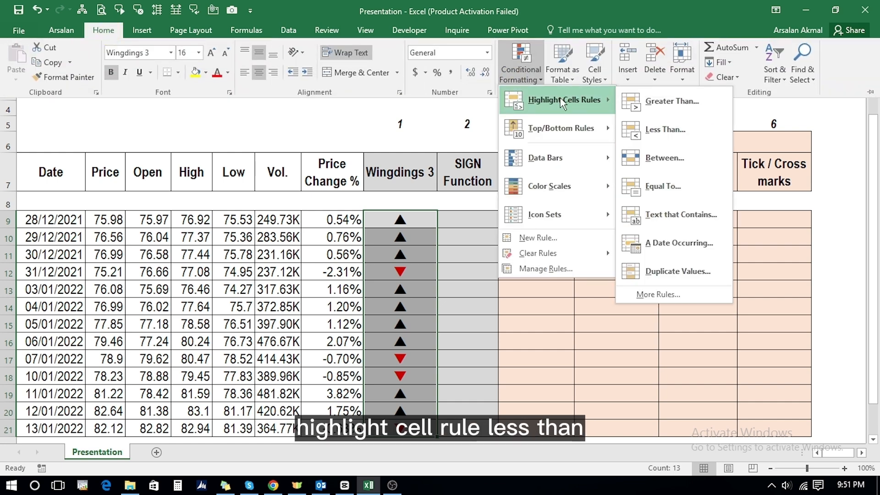
click(657, 129)
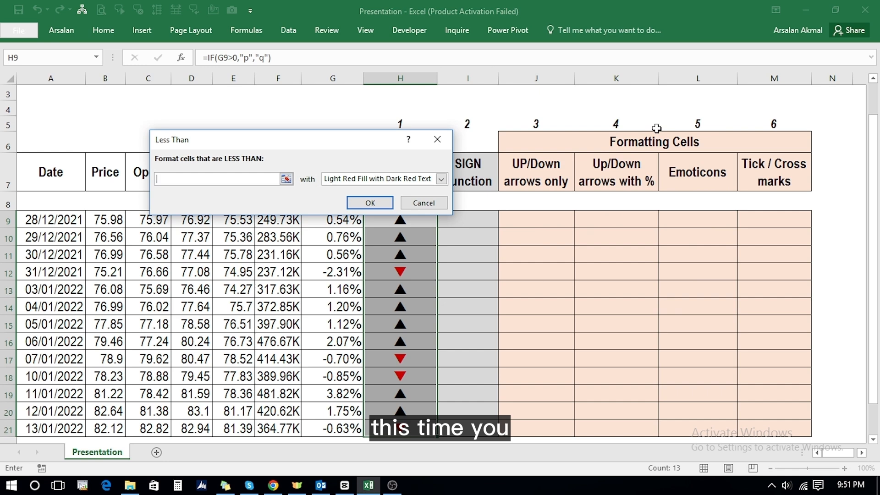
text(q)
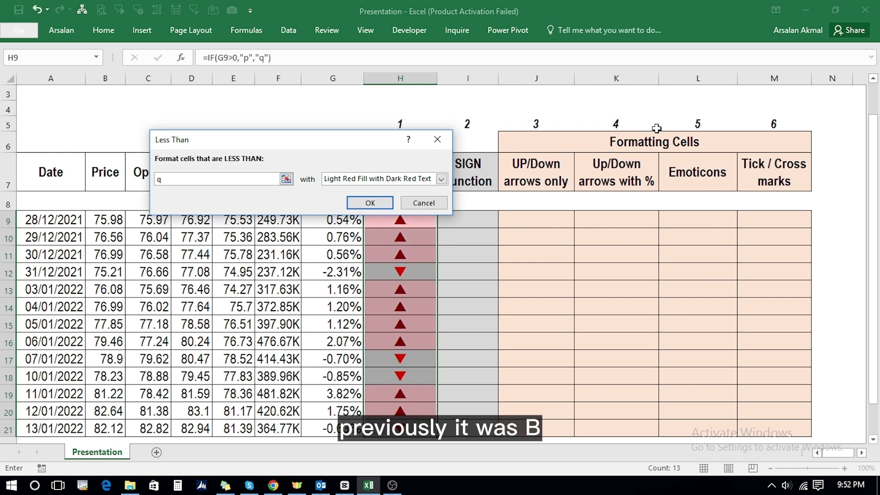
- Give the Less Than rule a custom format with a dark green font color and apply it
click(442, 180)
click(370, 240)
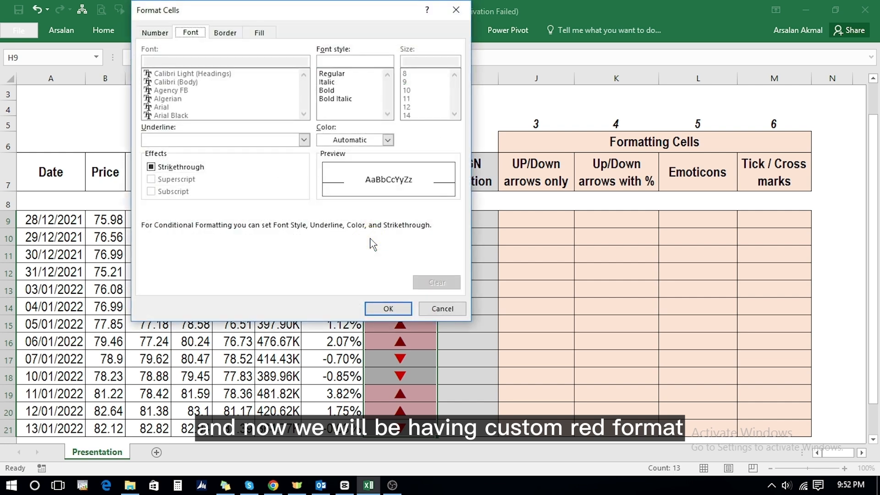
click(388, 140)
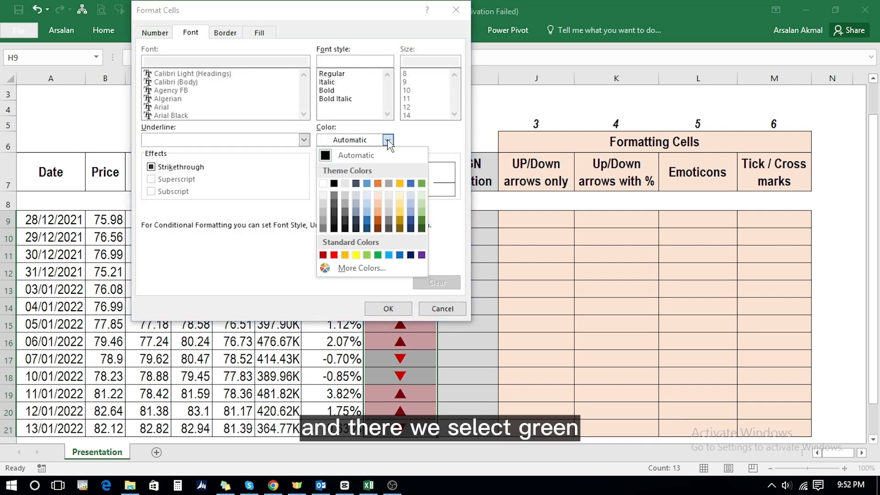
click(421, 226)
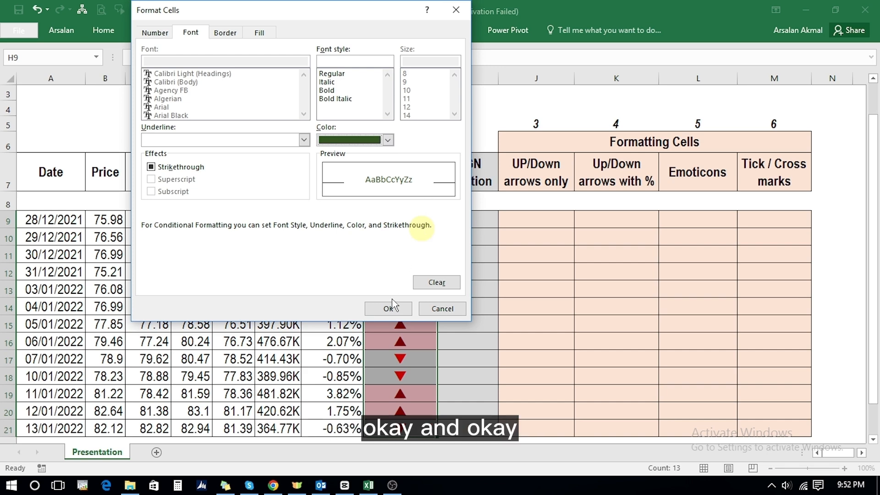
click(389, 308)
click(373, 202)
- Check the arrow directions and colors down the Wingdings 3 column against the price changes
click(403, 236)
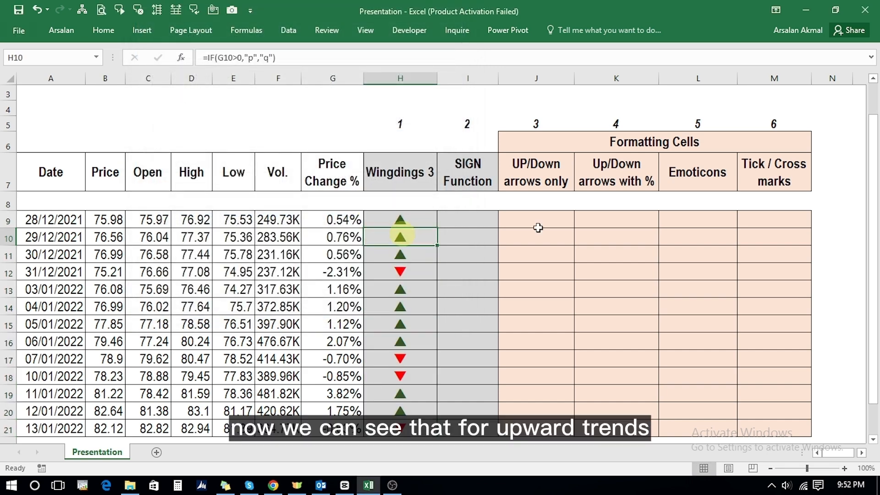
key(Up)
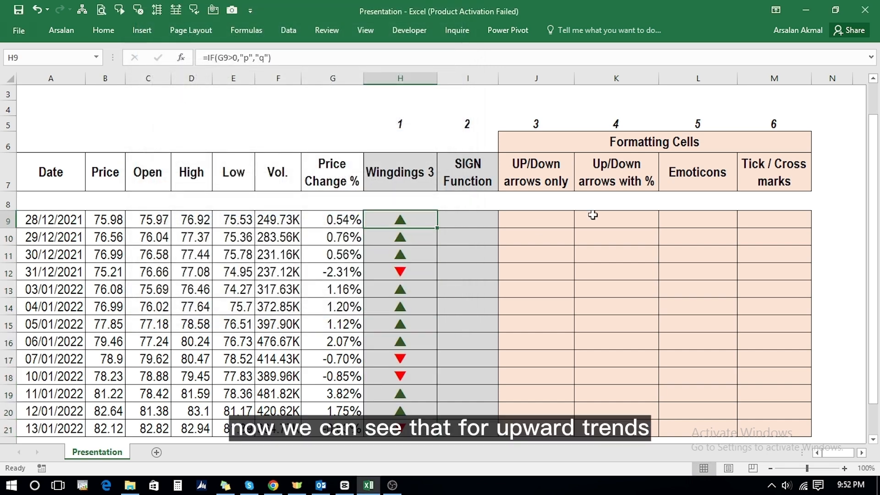
key(Down)
key(Down)
key(Down)
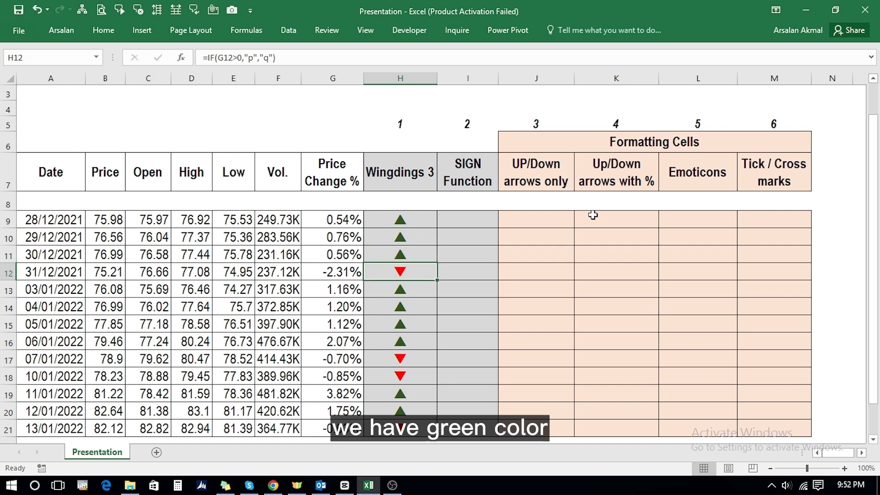
key(Down)
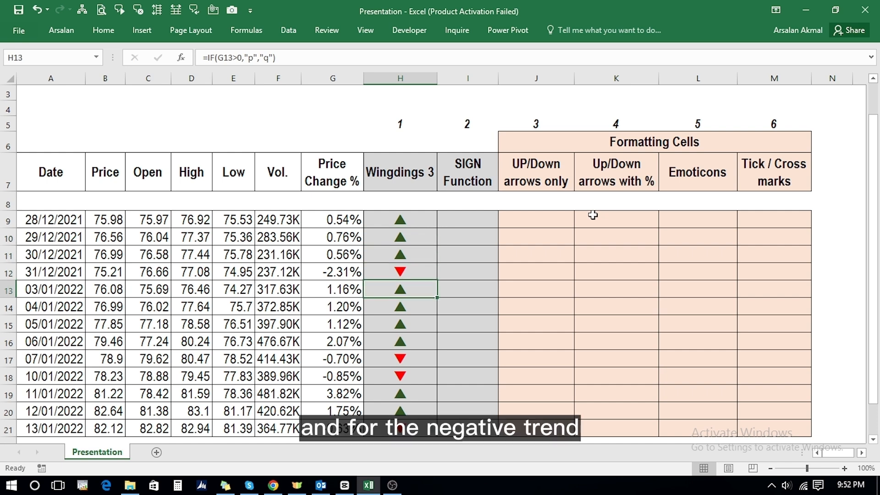
key(Up)
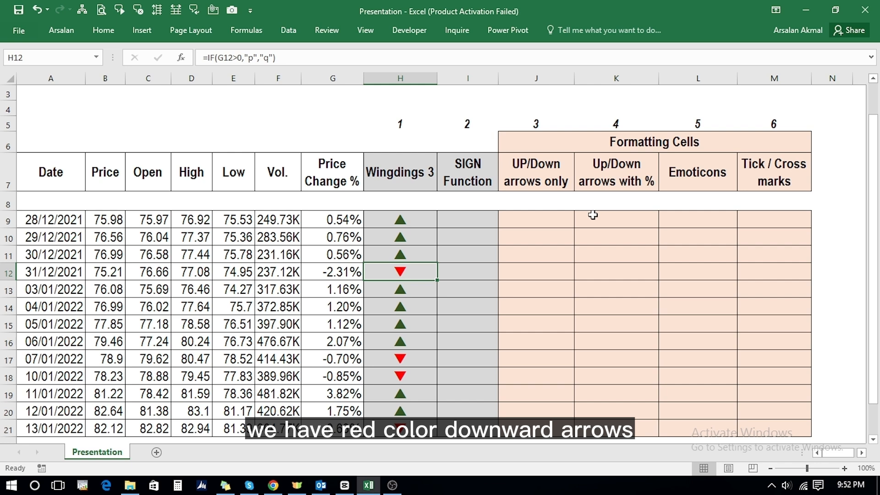
key(Down)
key(Down)
key(Down)
key(Down)
key(Up)
key(Up)
key(Up)
key(Up)
key(Up)
key(Up)
key(Up)
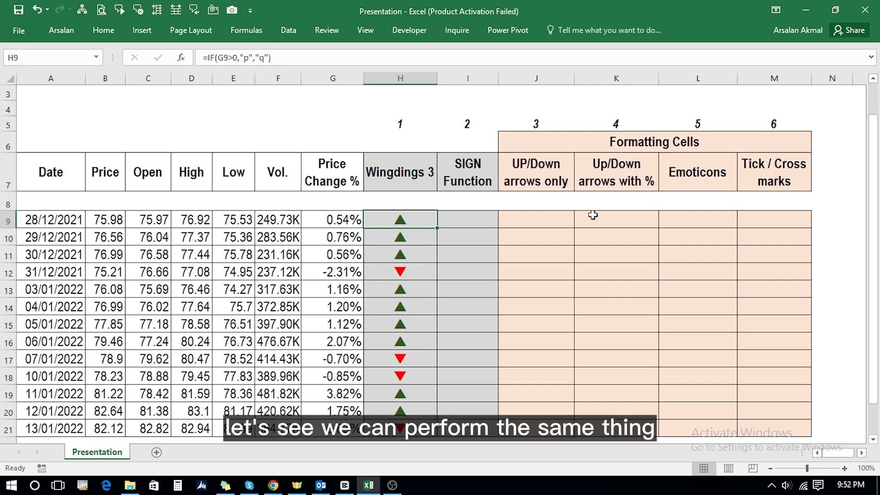
- Enter the formula =SIGN(G9) in cell I9 of the SIGN Function column
key(Right)
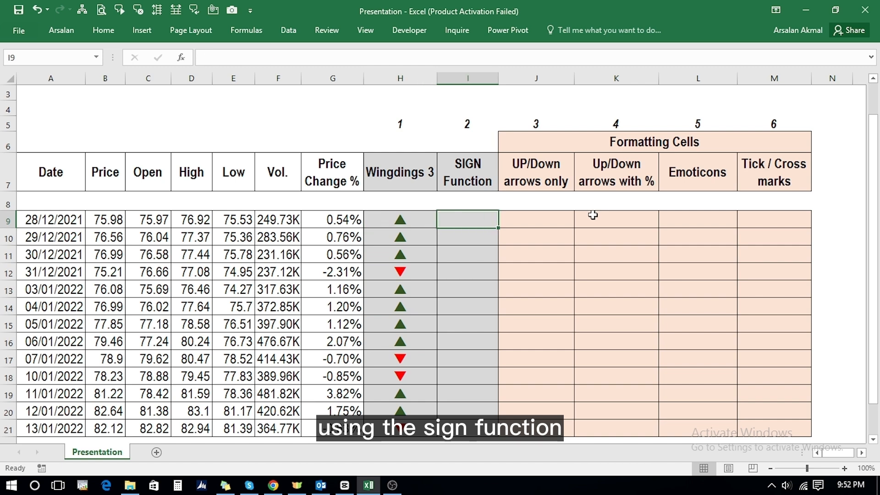
text(=si)
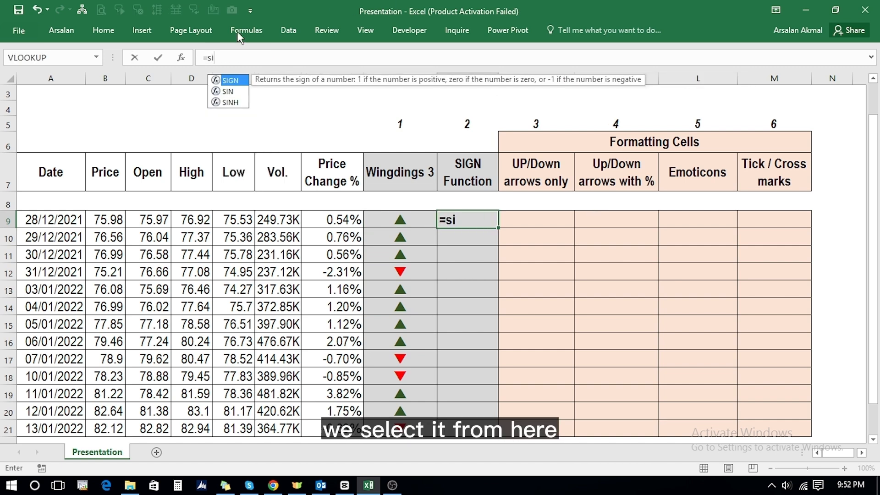
double_click(231, 82)
click(321, 220)
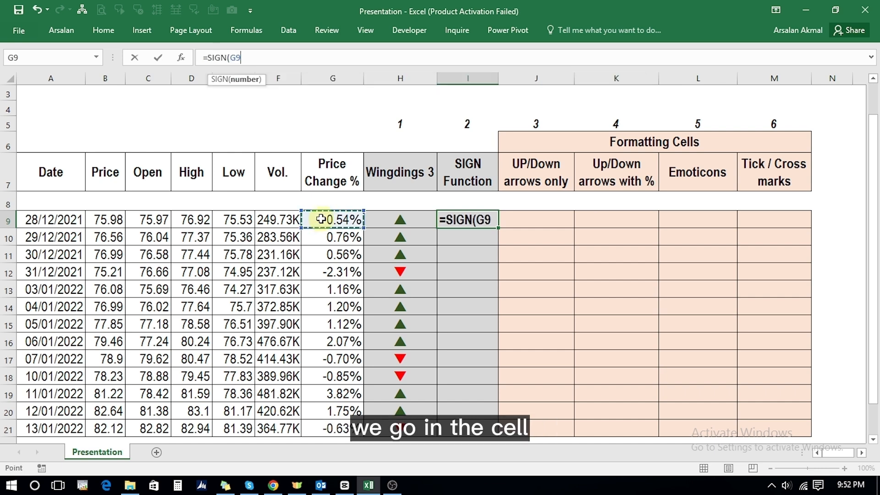
text())
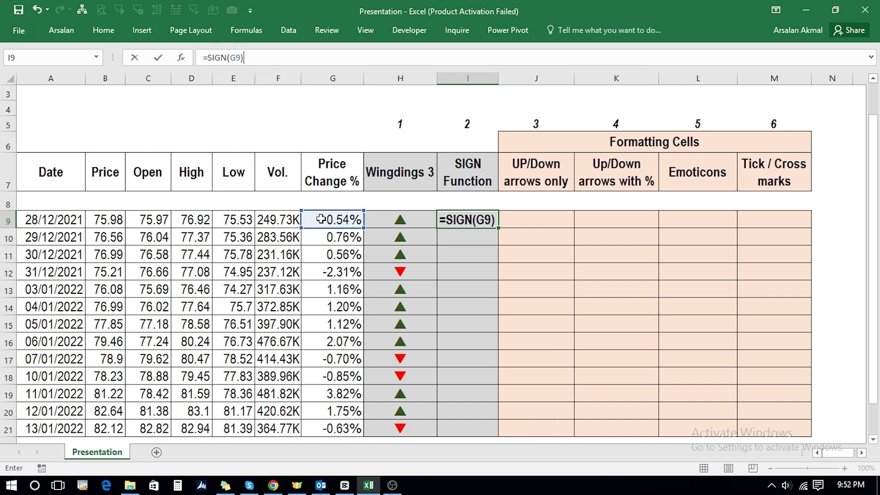
key(Return)
- Copy the SIGN formula from I9 down the column to I21
key(Up)
key(ctrl+c)
key(shift+Down)
key(shift+Down)
key(shift+Down)
key(shift+Down)
key(shift+Down)
key(shift+Down)
key(shift+Down)
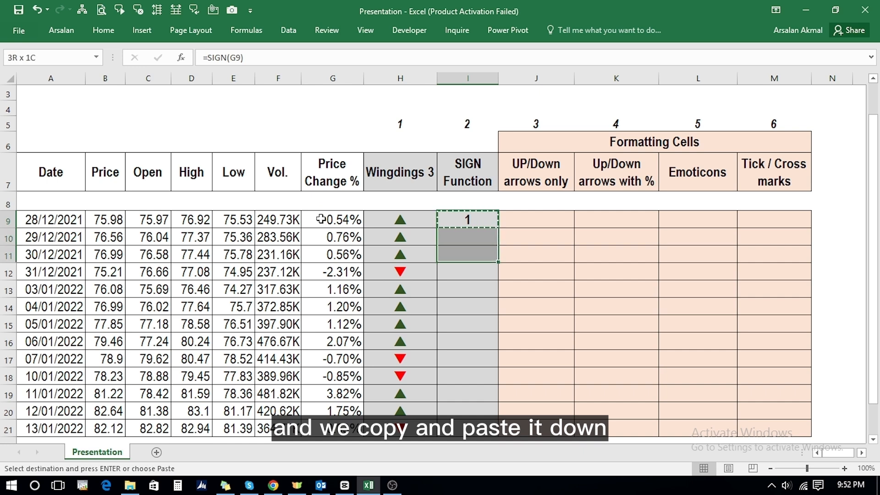
key(shift+Down)
key(Return)
- Apply the directional icon set with colored triangles to I9:I21 through conditional formatting
key(Up)
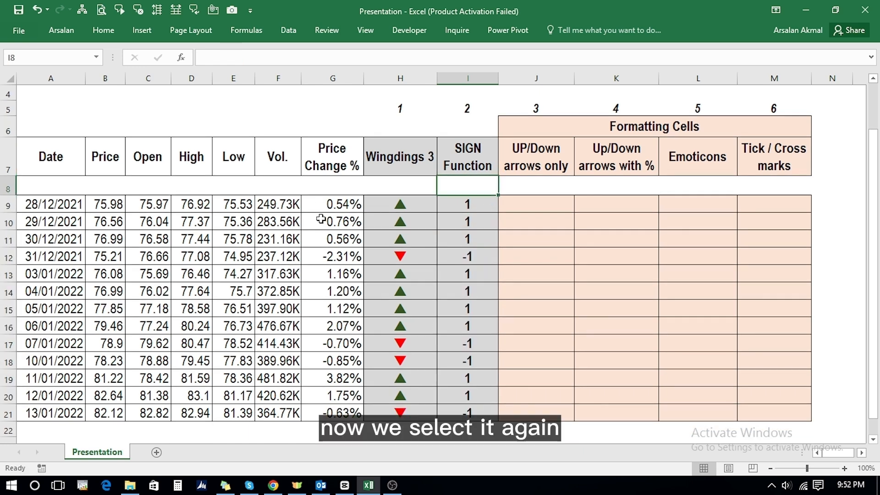
key(Down)
key(ctrl+shift+Down)
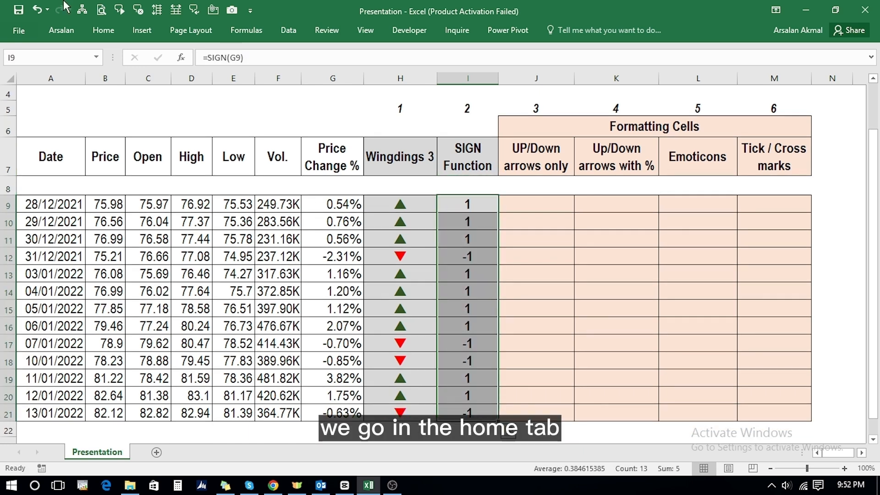
click(102, 32)
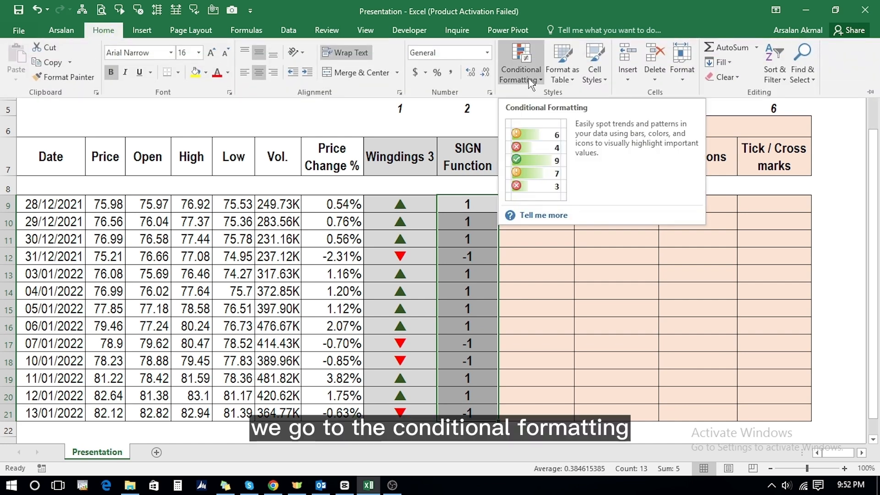
click(530, 81)
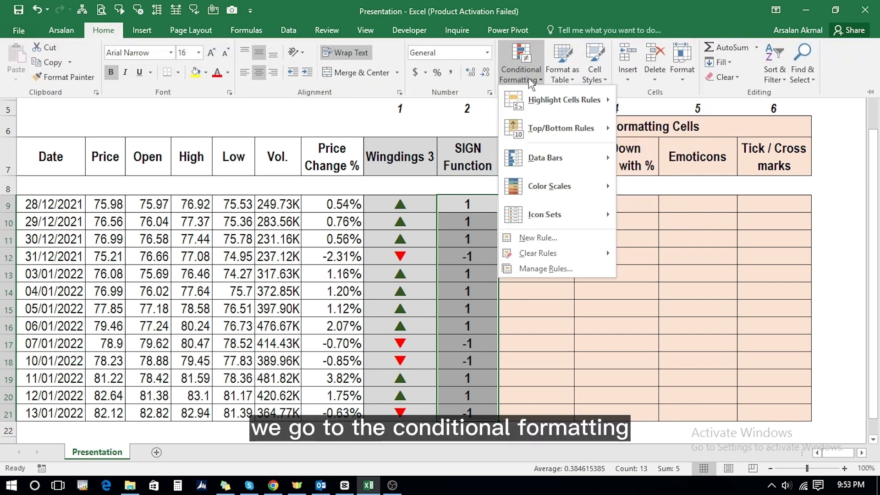
mouse_move(566, 214)
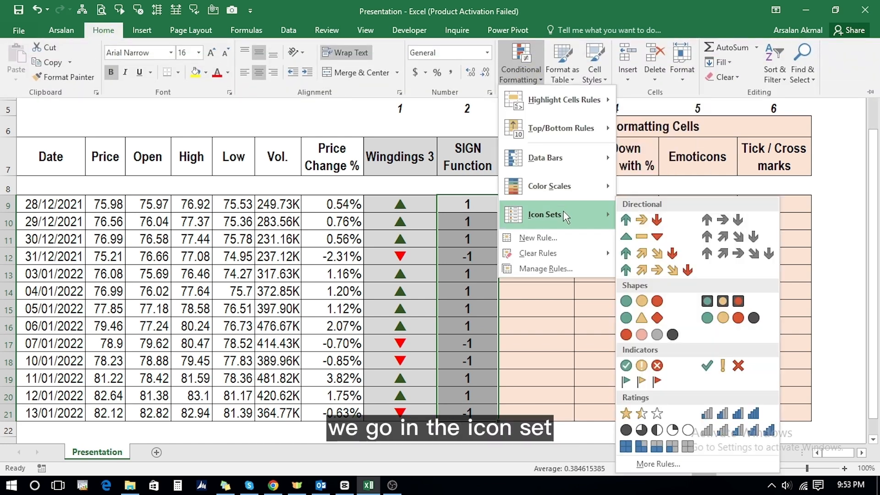
click(629, 237)
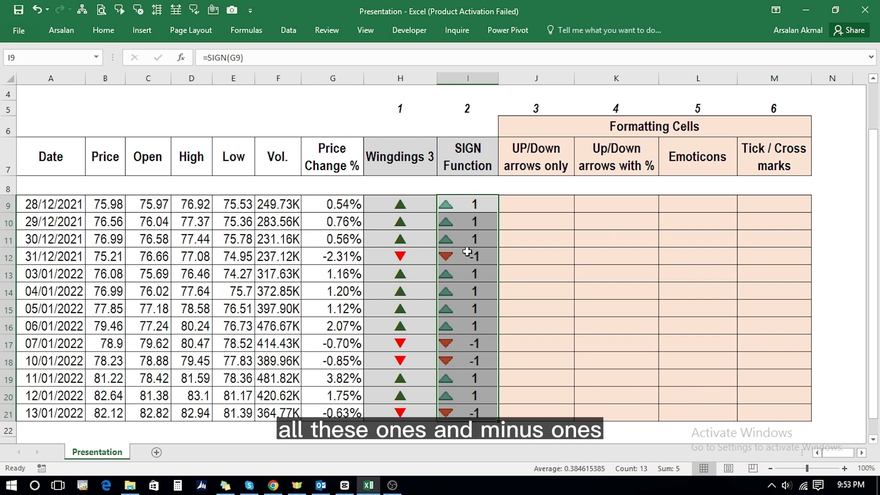
- Hide the numbers in I9:I21 with the custom number format ;; so only the icons show
right_click(455, 217)
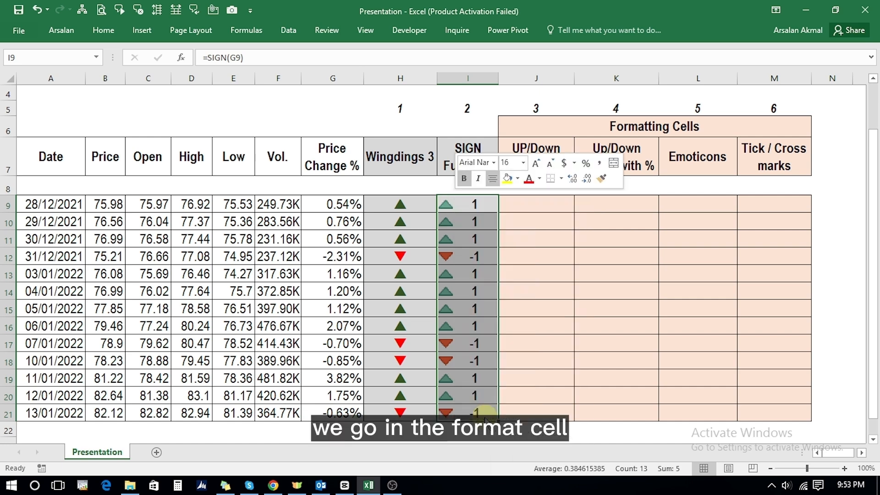
click(499, 417)
click(344, 325)
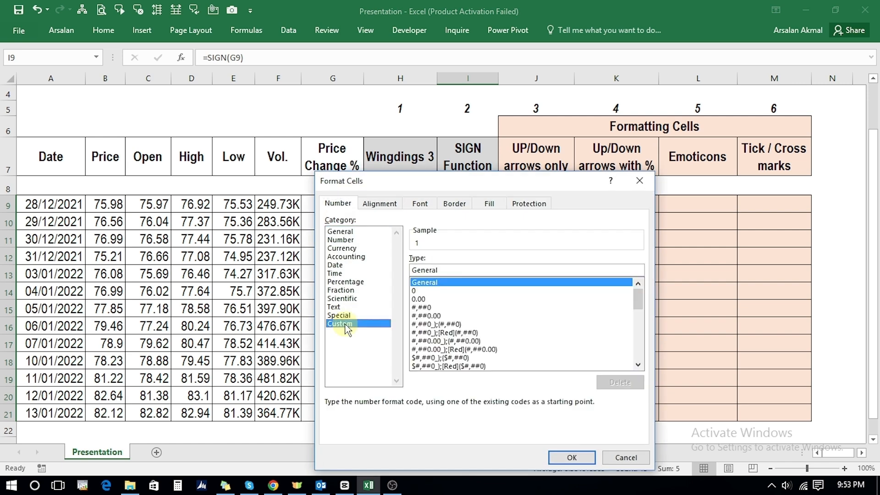
double_click(449, 272)
key(BackSpace)
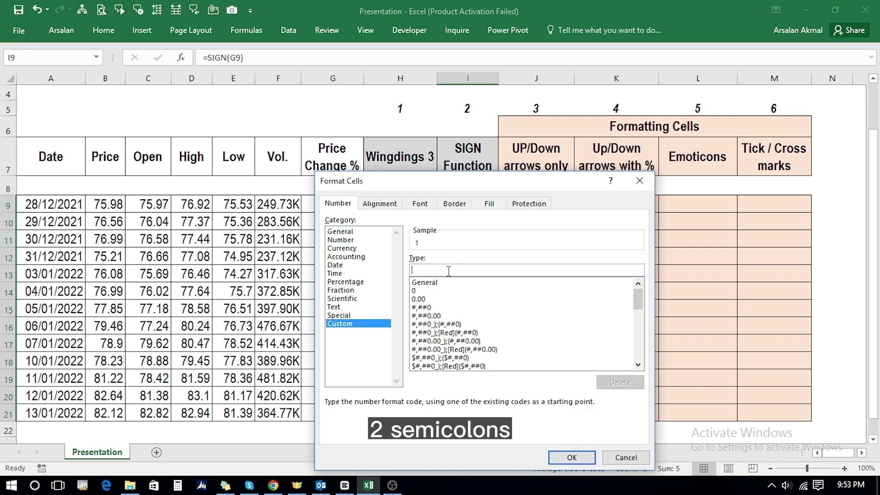
text(;;)
click(560, 459)
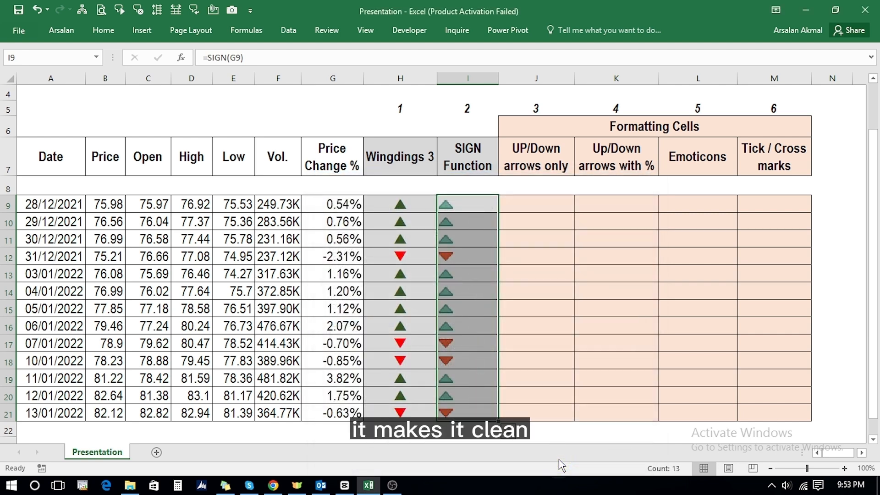
- Enter a formula in J9 that references the price change in G9
key(Right)
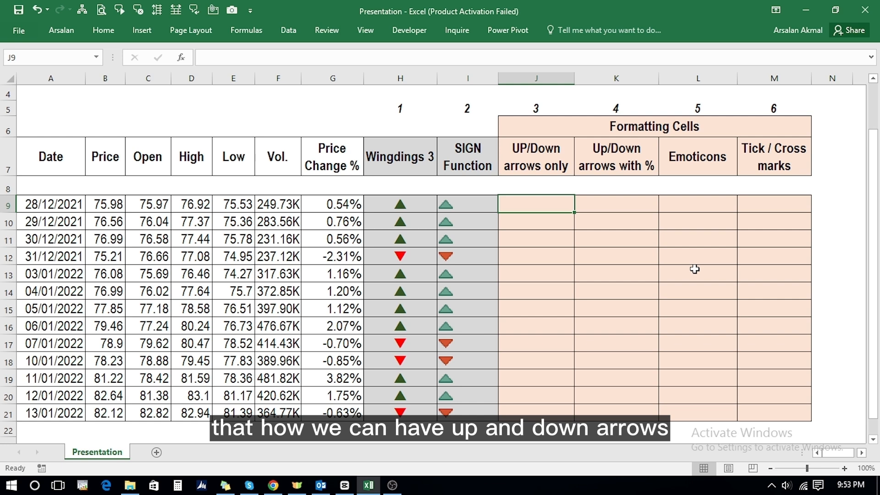
text(+)
key(Left)
key(Left)
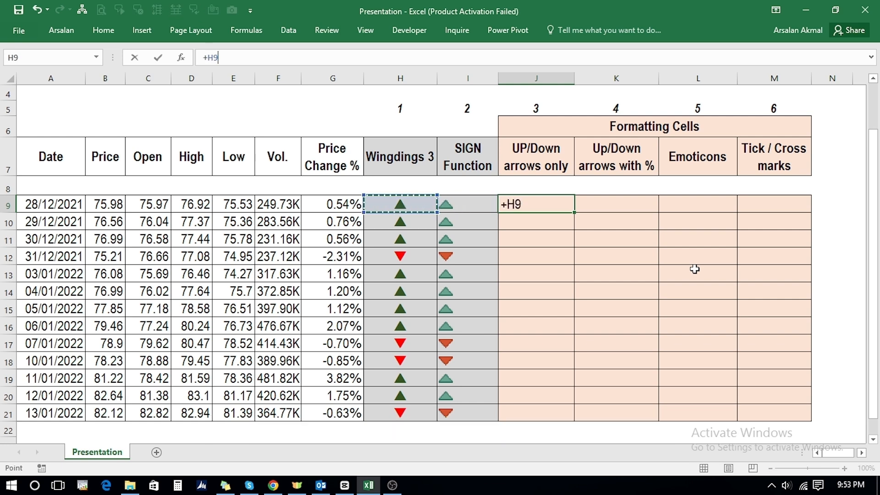
key(Left)
key(Return)
- Copy the reference formula from J9 down the UP/Down arrows only column to J21
key(Up)
key(ctrl+c)
key(shift+Down)
key(shift+Down)
key(shift+Down)
key(shift+Down)
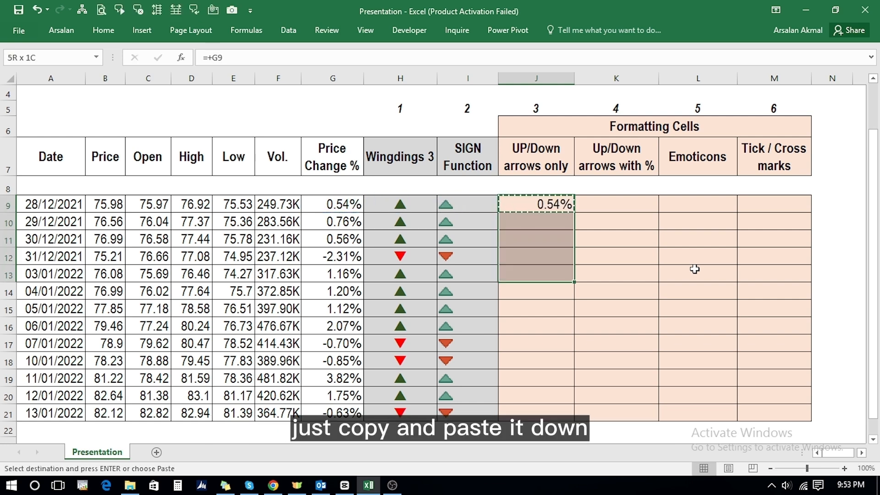
key(shift+Down)
key(shift+Down)
key(shift+Down)
key(shift+Down)
key(shift+Down)
key(shift+Down)
key(shift+Down)
key(shift+Down)
key(Return)
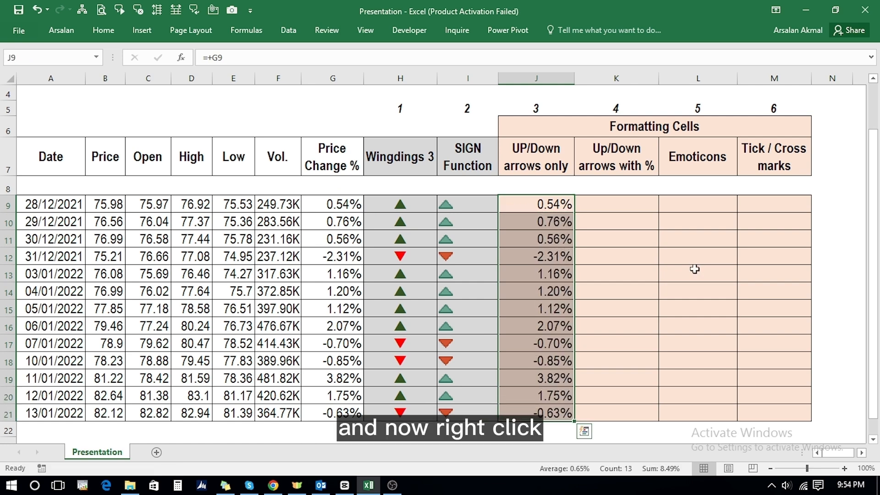
- Apply a custom number format to J9:J21 with only the color codes [color 10] ; [red] for positive and negative values
right_click(528, 207)
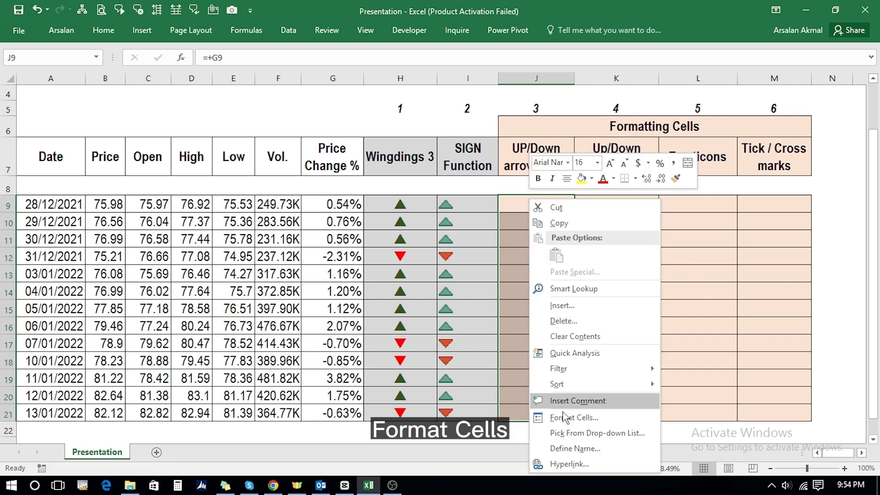
click(563, 414)
click(430, 325)
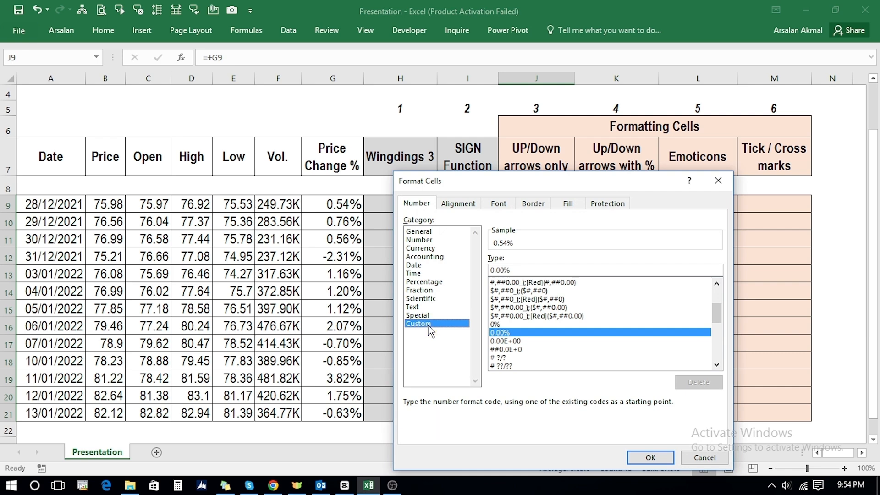
key(BackSpace)
key(BackSpace)
key(BackSpace)
key(BackSpace)
key(BackSpace)
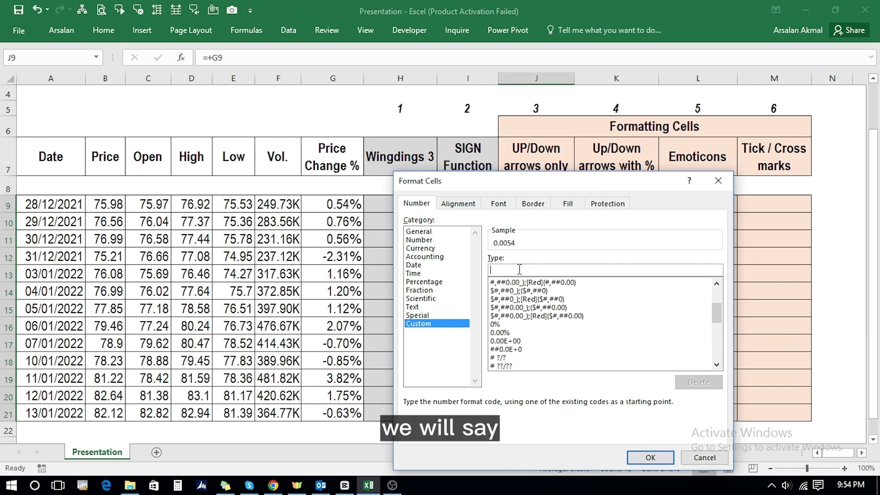
text([])
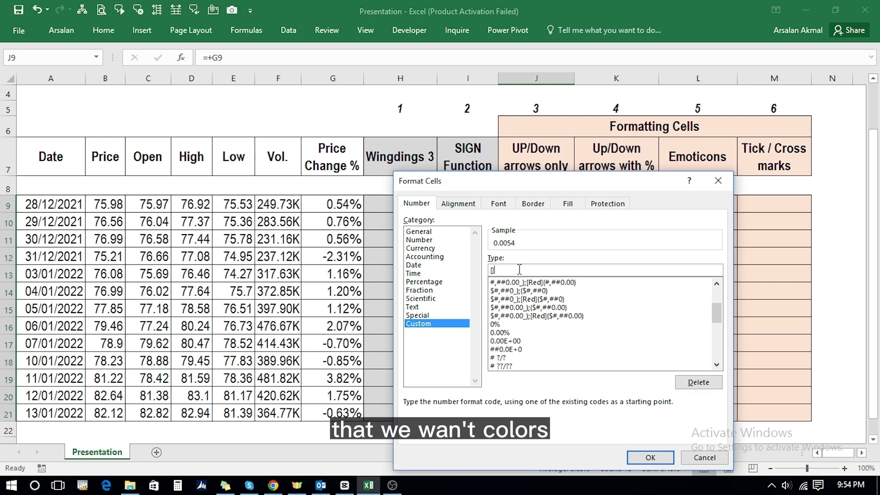
text(color )
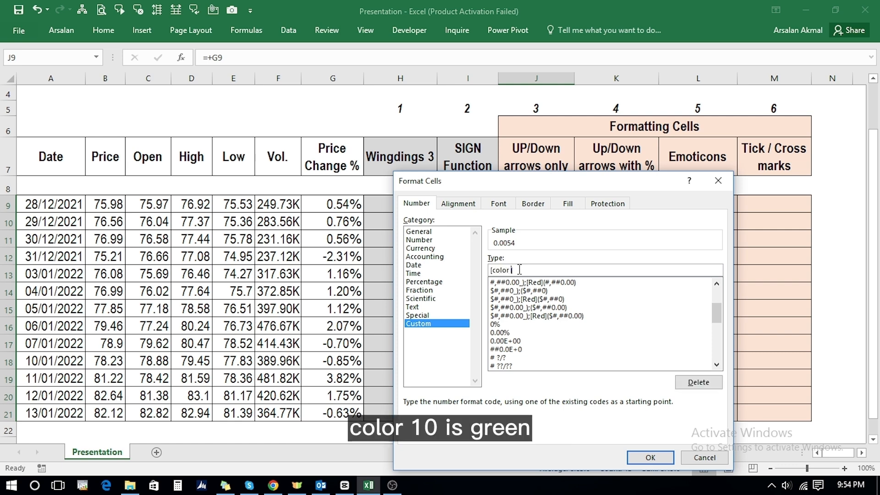
text(10)
key(Right)
text(;)
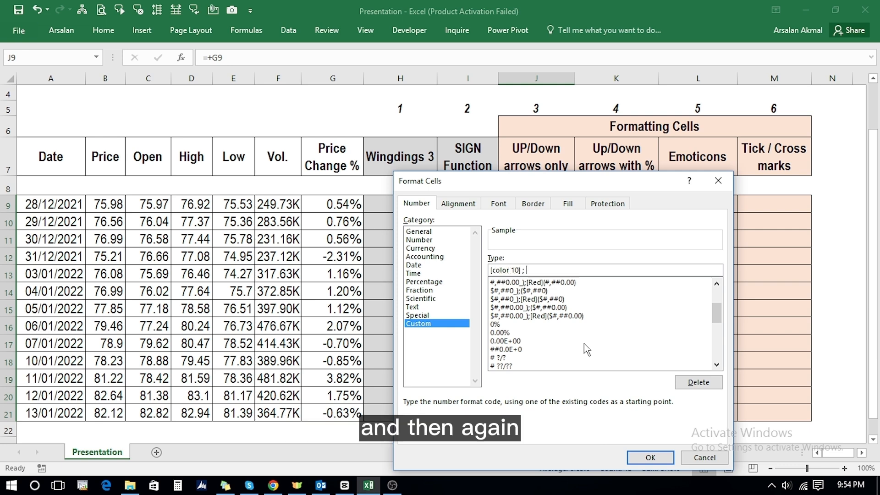
text( []red)
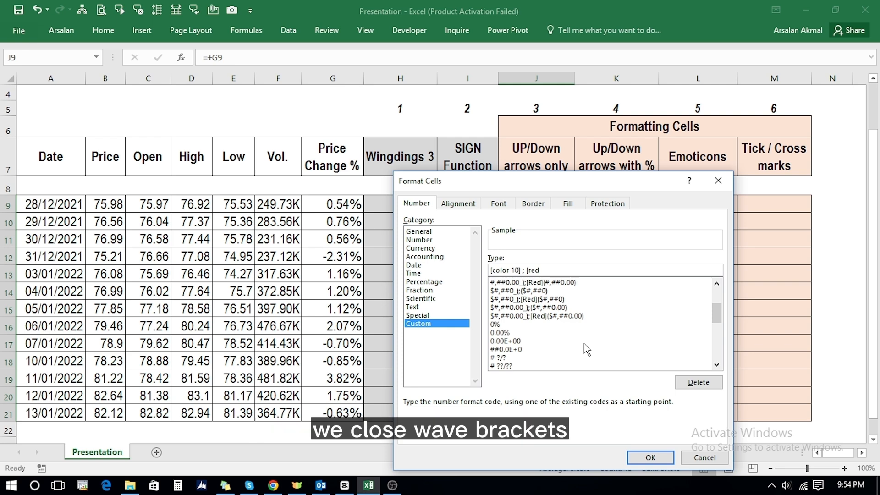
click(647, 458)
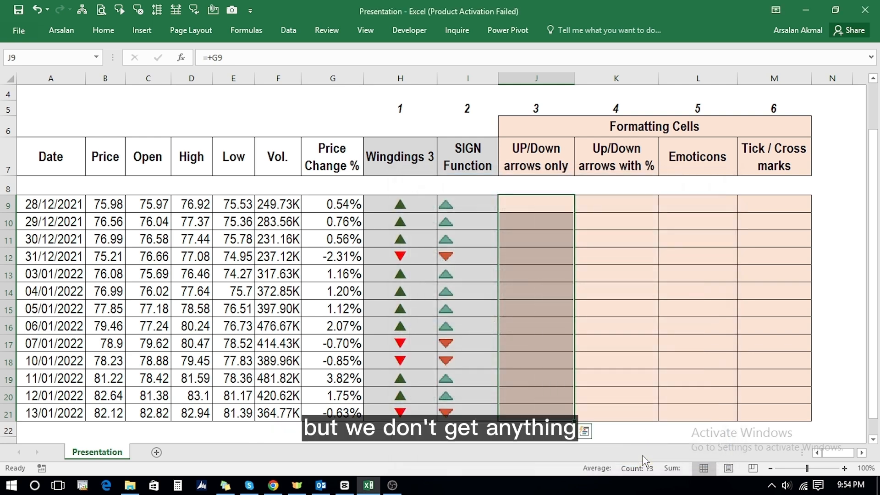
- Insert the Arial geometric-shape symbols ▲ and ▼ into cell J8
click(533, 185)
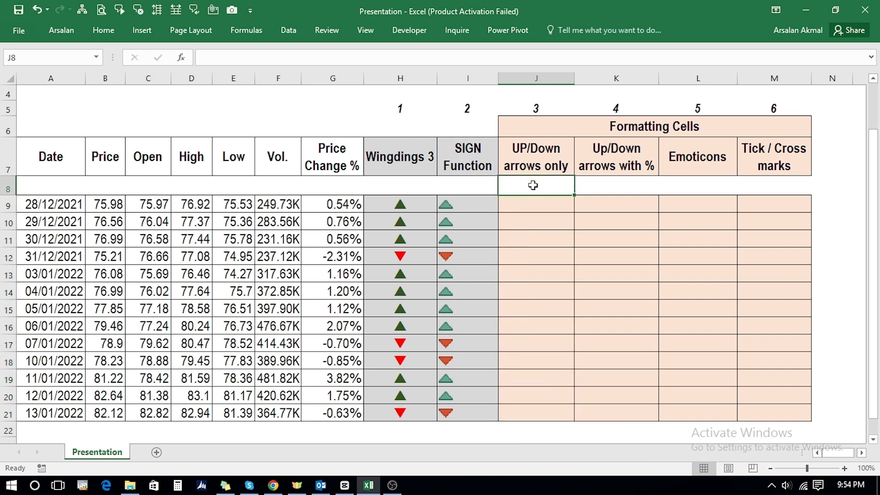
click(141, 30)
click(809, 62)
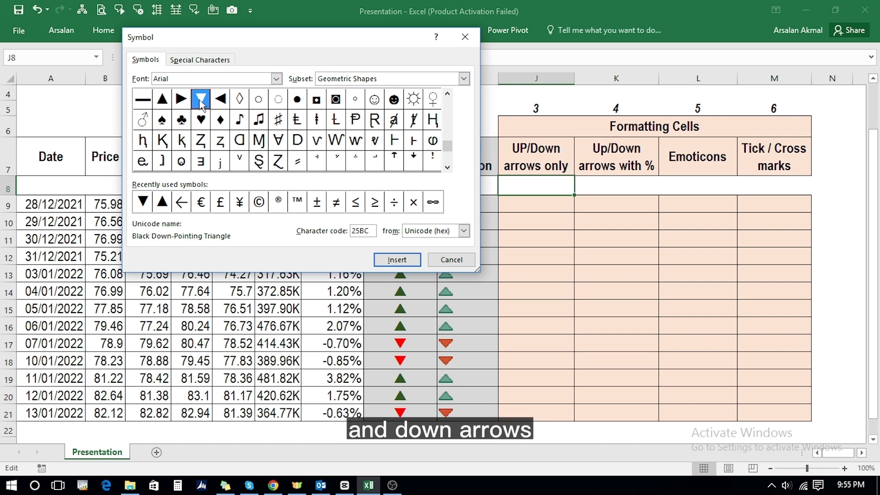
click(163, 101)
click(384, 260)
click(202, 100)
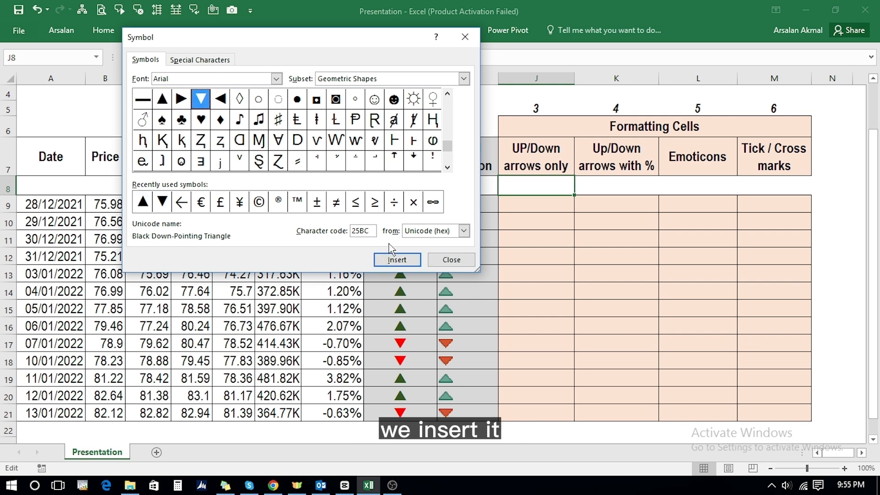
click(396, 260)
click(450, 261)
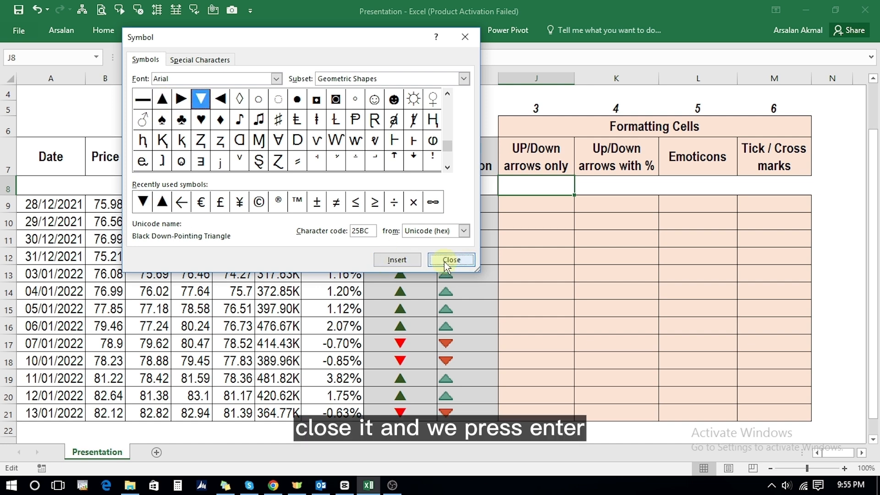
key(Return)
key(Up)
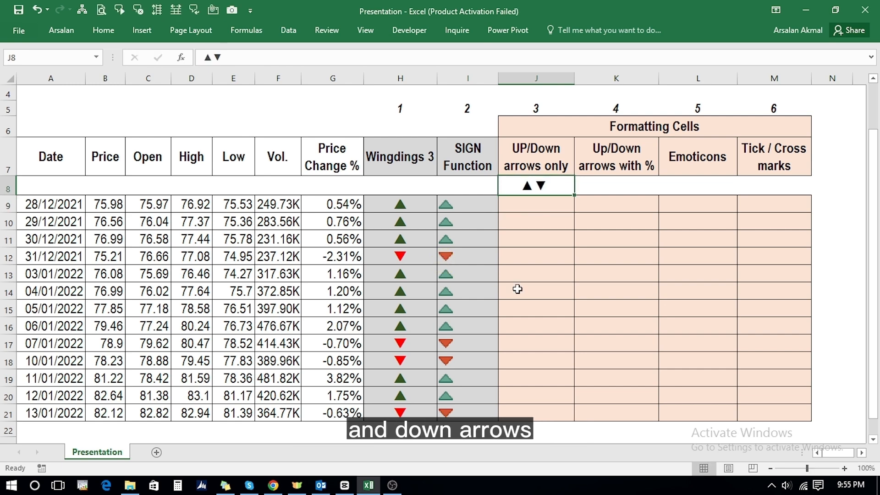
- Copy the ▲▼ characters from the contents of cell J8
key(F2)
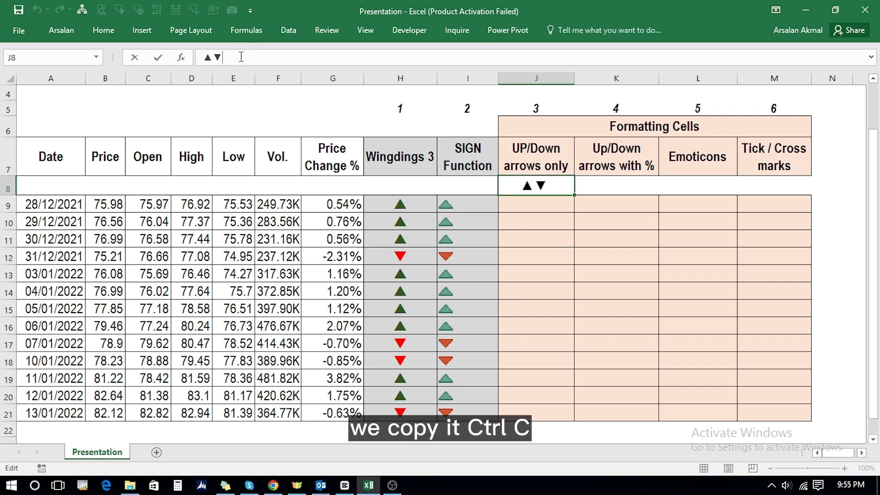
key(shift+Home)
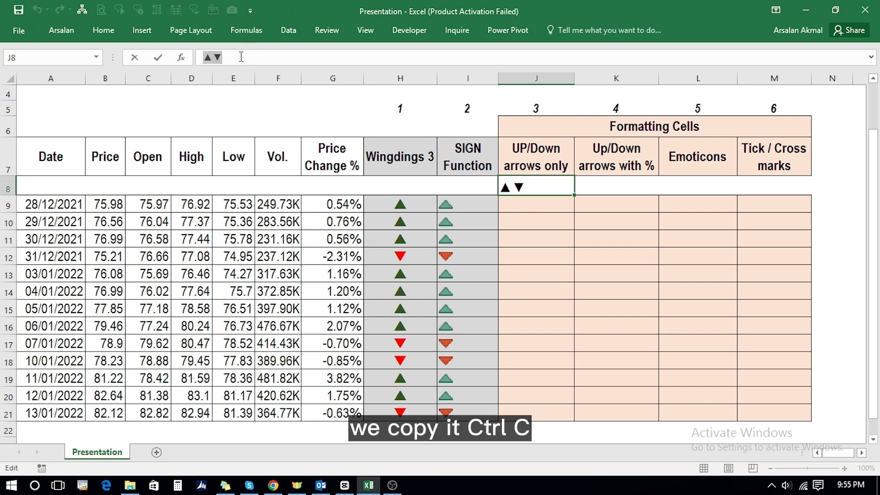
key(ctrl+c)
key(Return)
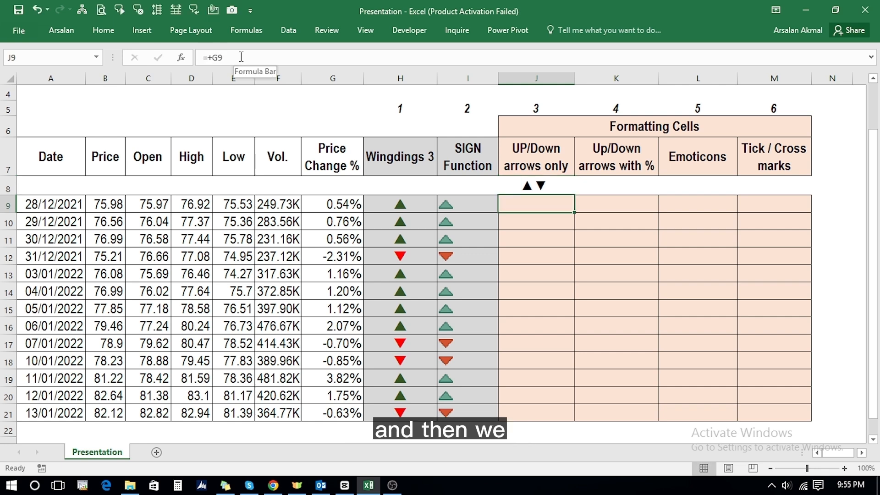
- Add the copied triangles to the custom number format of J9:J21 so the code reads [Color10] ▲;[Red] ▼
key(shift+Down)
key(shift+Down)
key(shift+Down)
key(shift+Down)
key(shift+Down)
key(shift+Down)
key(shift+Down)
key(shift+Down)
key(shift+Down)
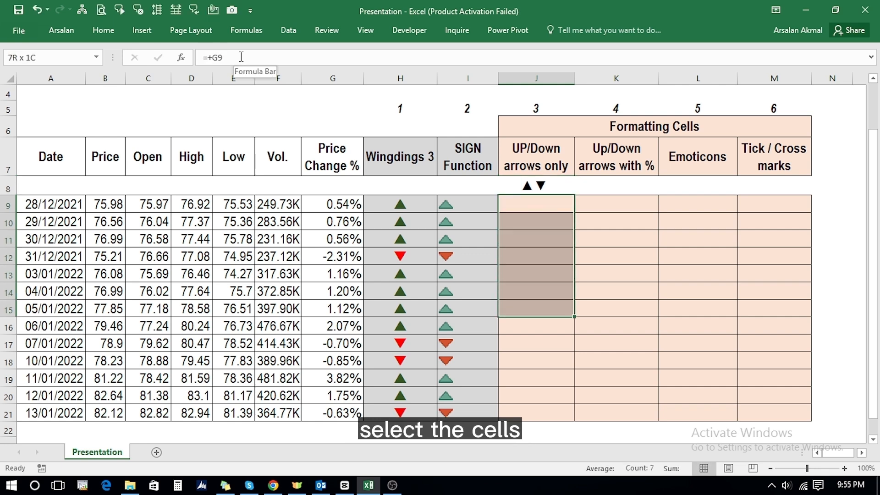
key(shift+Down)
key(shift+Down)
key(shift+Down)
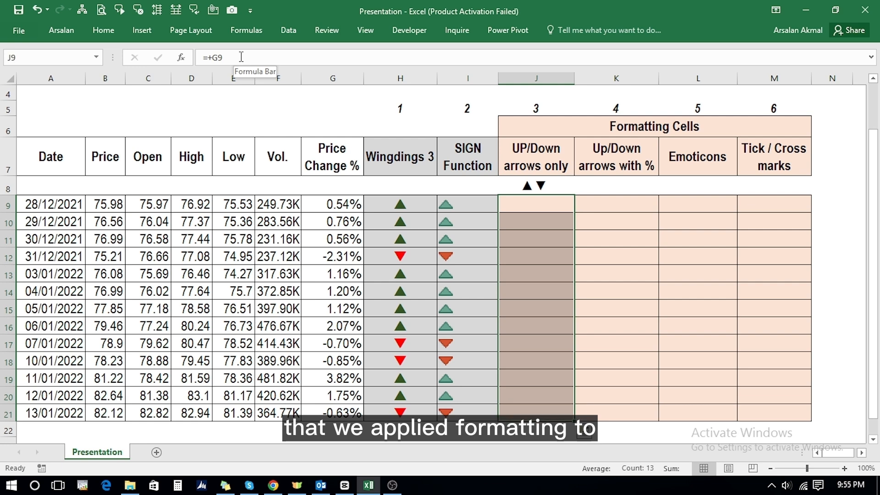
right_click(535, 249)
click(582, 417)
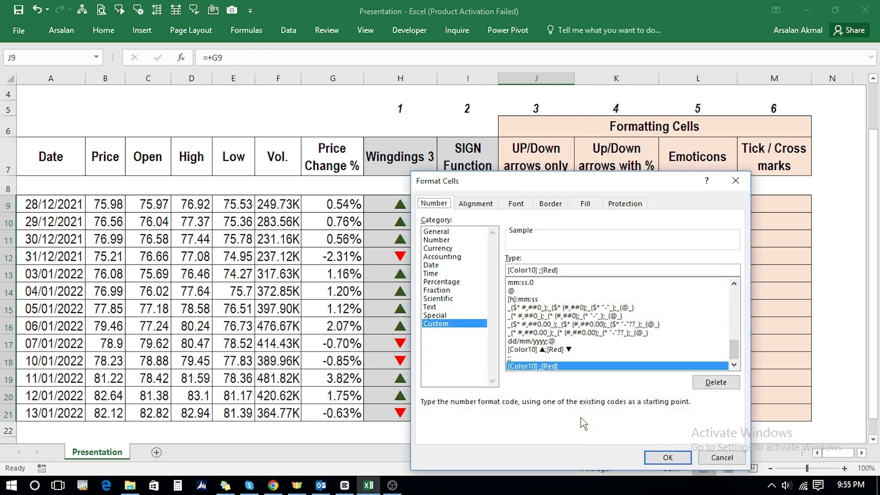
click(562, 270)
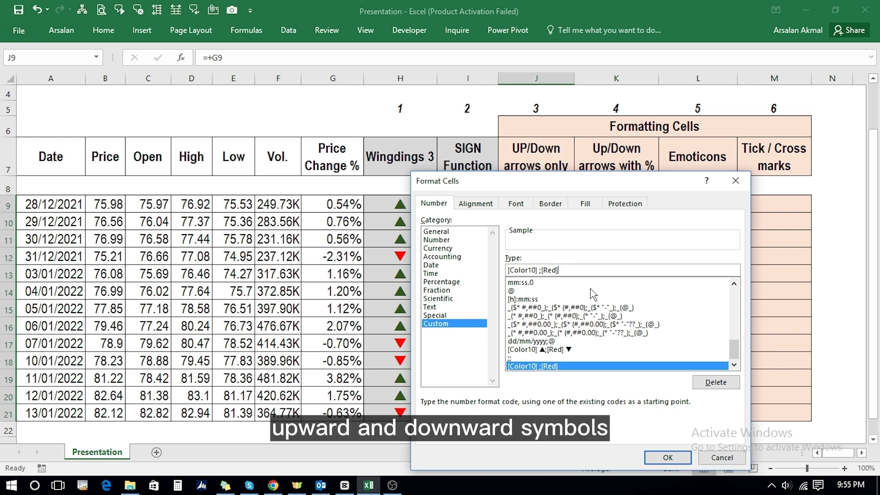
key(ctrl+v)
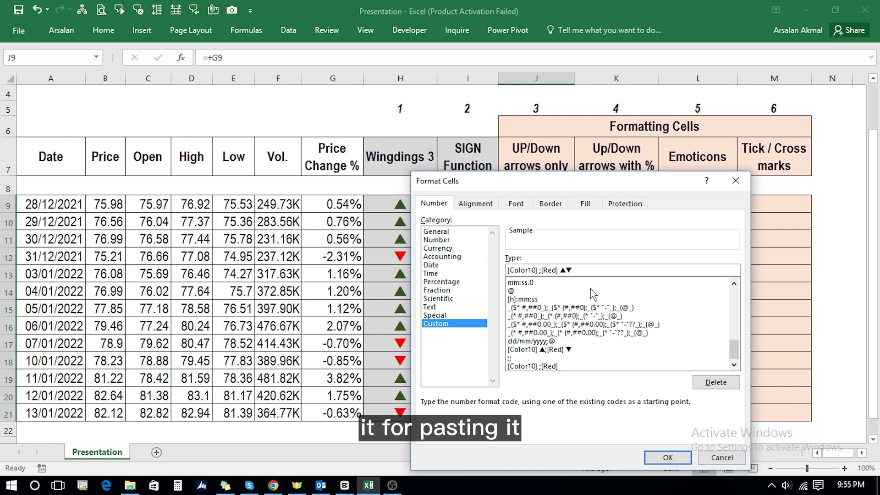
key(shift+Left)
key(BackSpace)
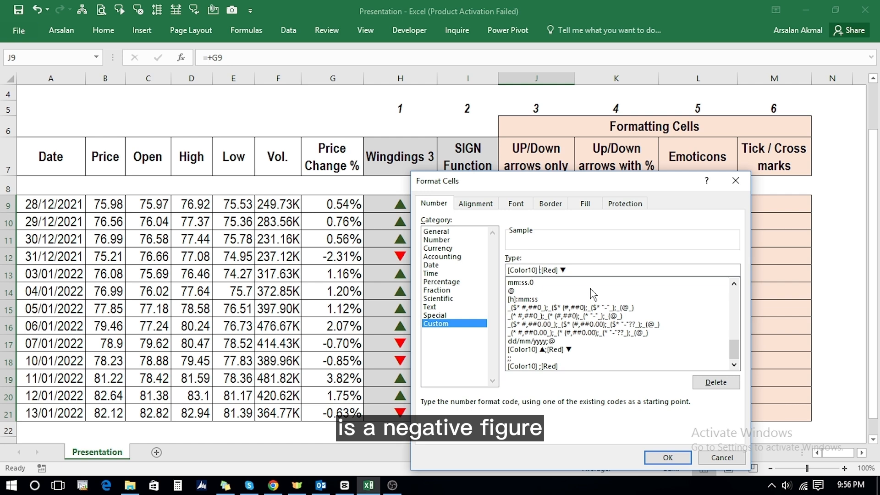
text(▲)
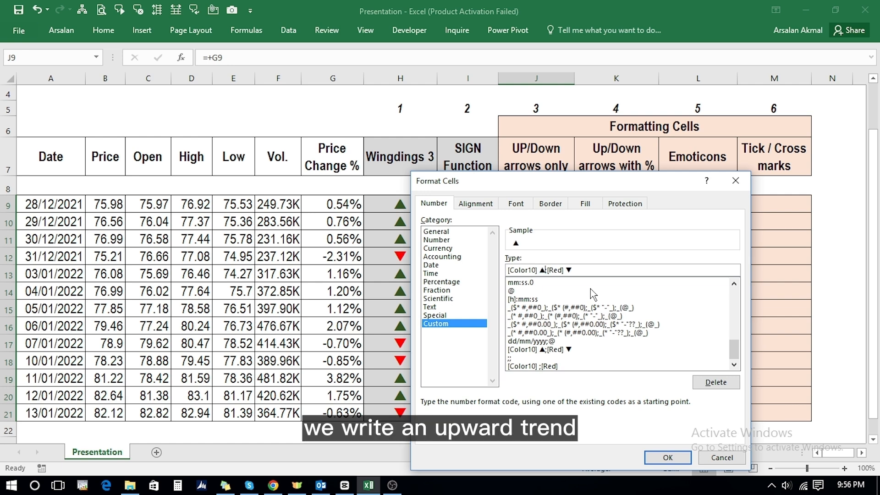
- Check the positive and negative sections of the format code and apply it to J9:J21
drag(537, 270, 508, 270)
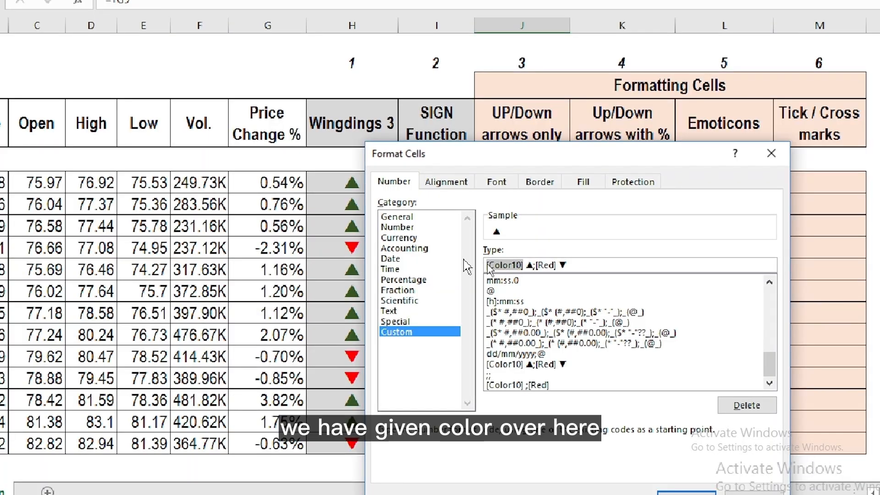
click(531, 265)
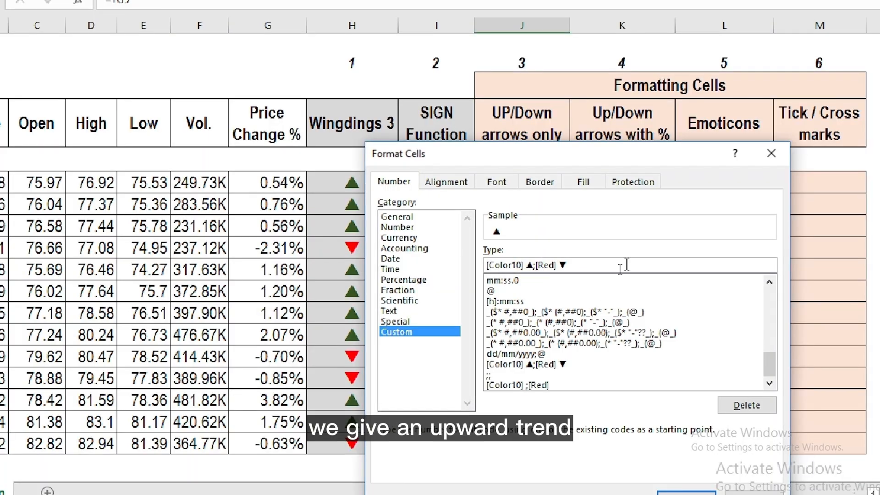
key(Right)
key(Right)
key(Left)
key(Left)
key(Left)
key(Left)
key(Left)
key(Left)
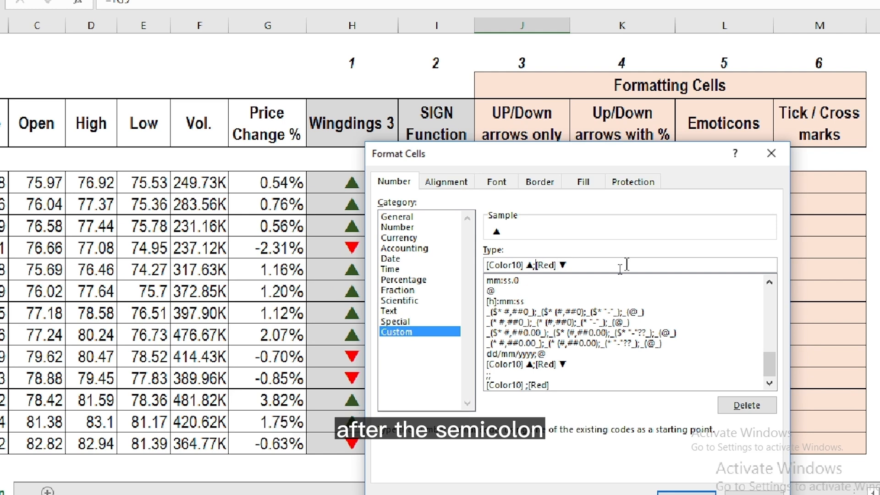
key(Right)
key(Right)
key(Right)
key(Right)
key(Right)
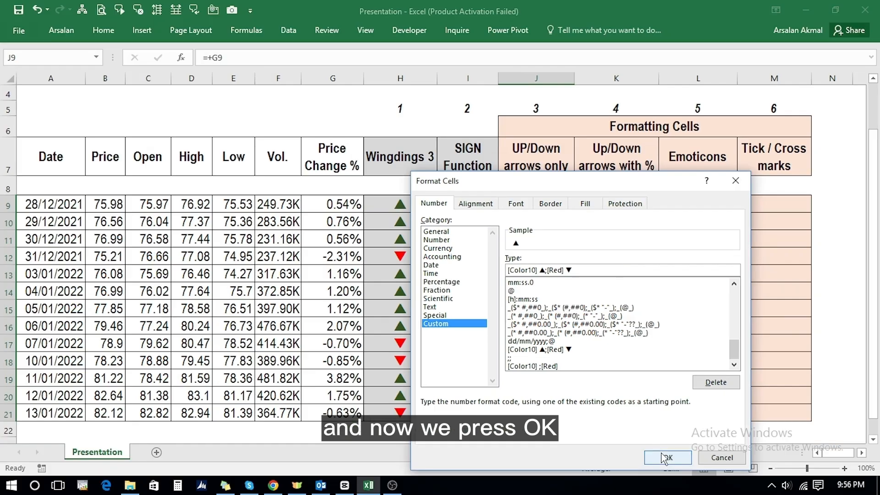
click(684, 494)
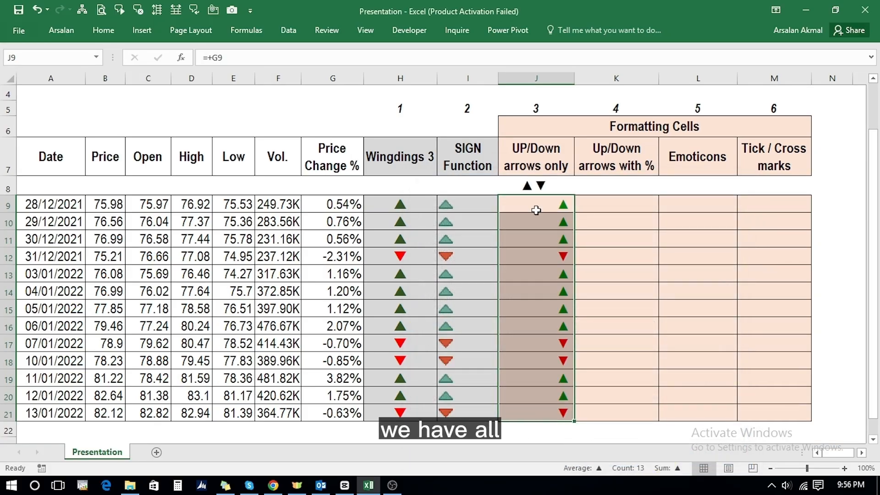